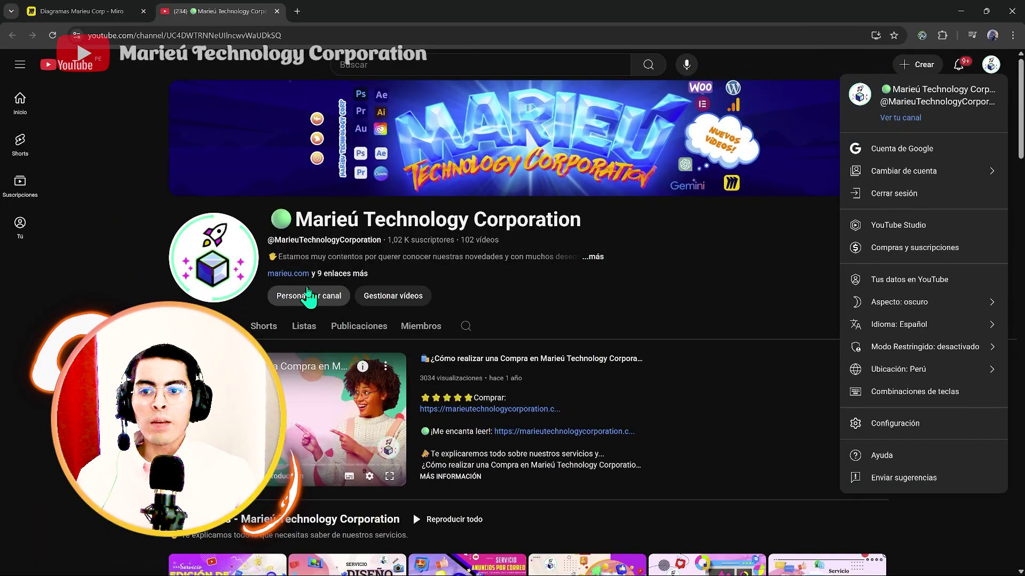
- Open the channel's customization page and review the recommended dimensions and maximum file size for the banner image
click(308, 296)
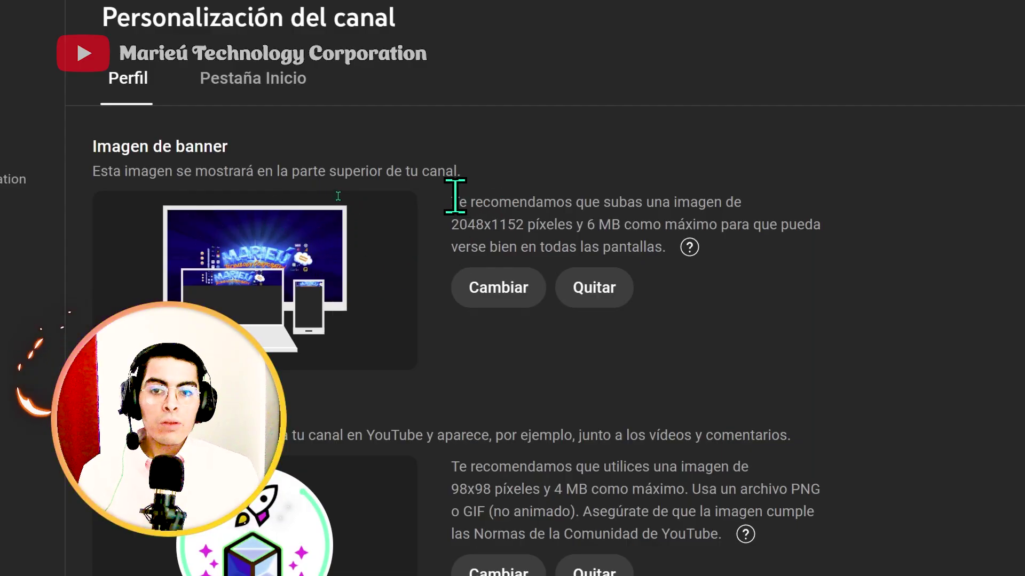
drag(451, 203, 558, 220)
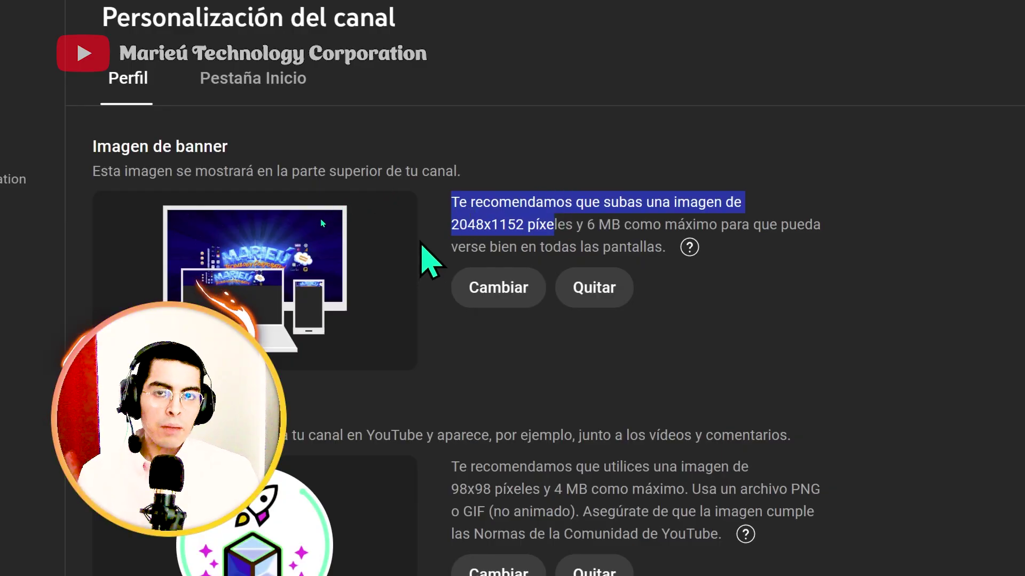
click(451, 416)
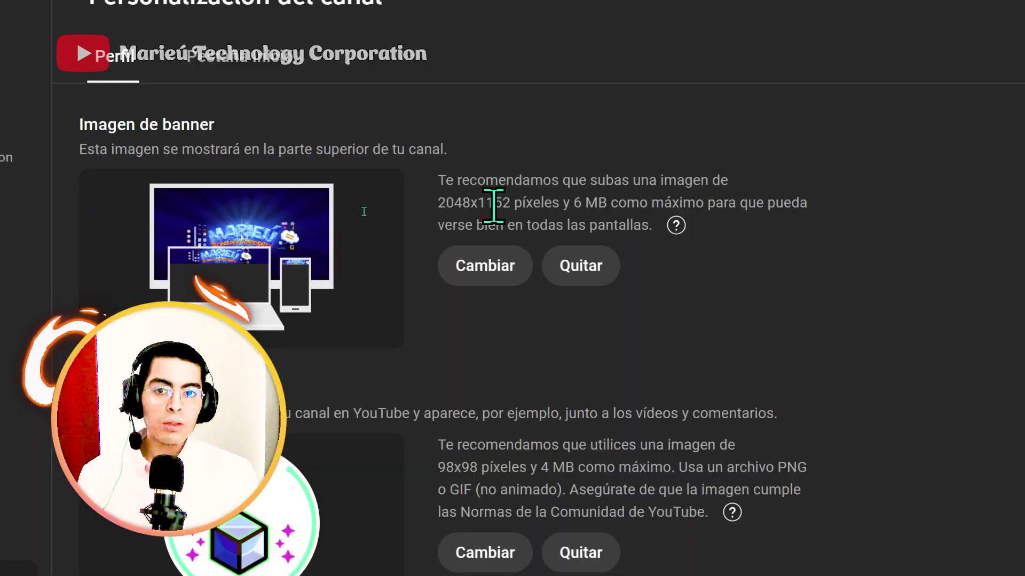
drag(485, 203, 517, 203)
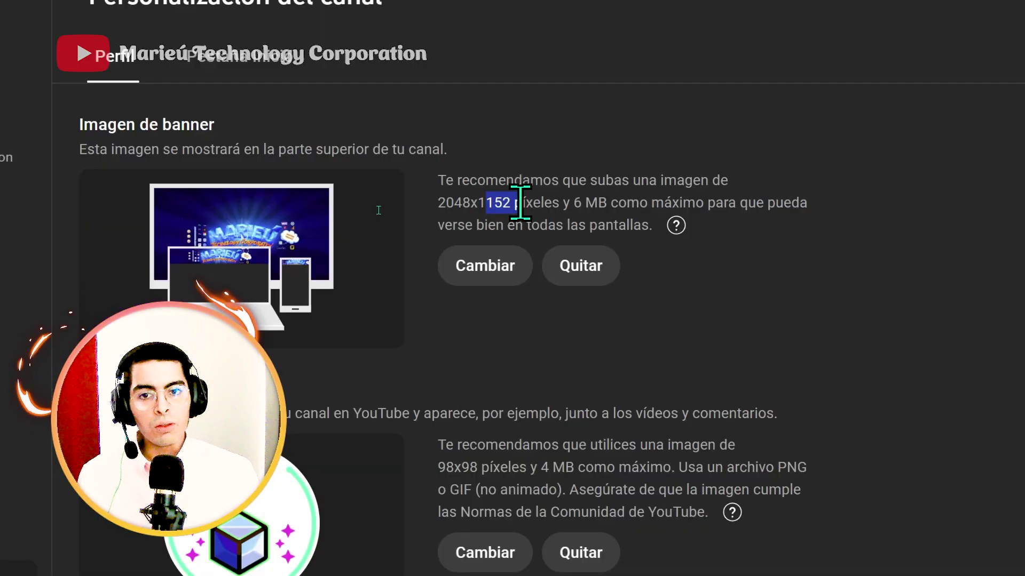
drag(609, 203, 573, 203)
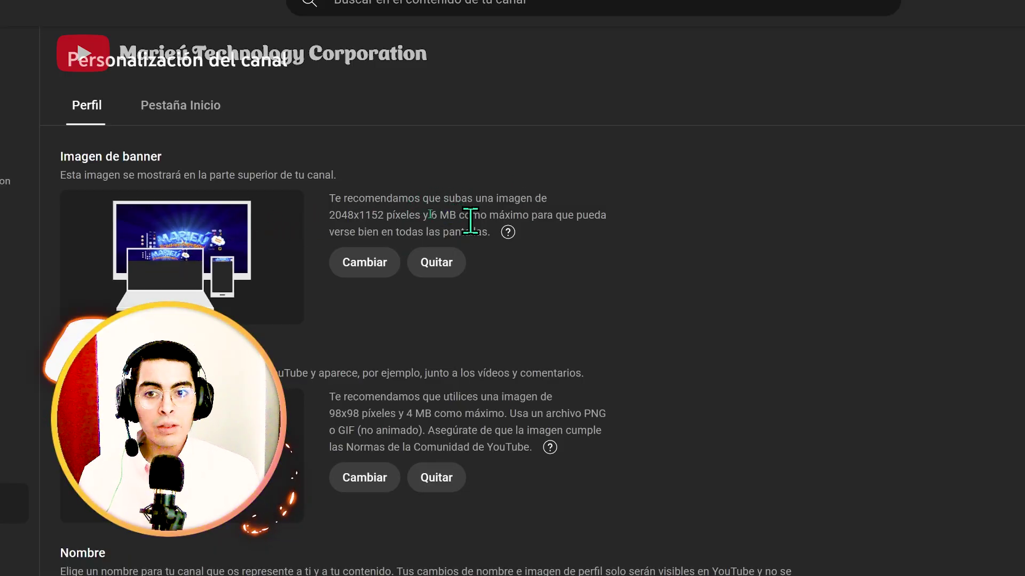
drag(470, 216, 370, 211)
click(341, 208)
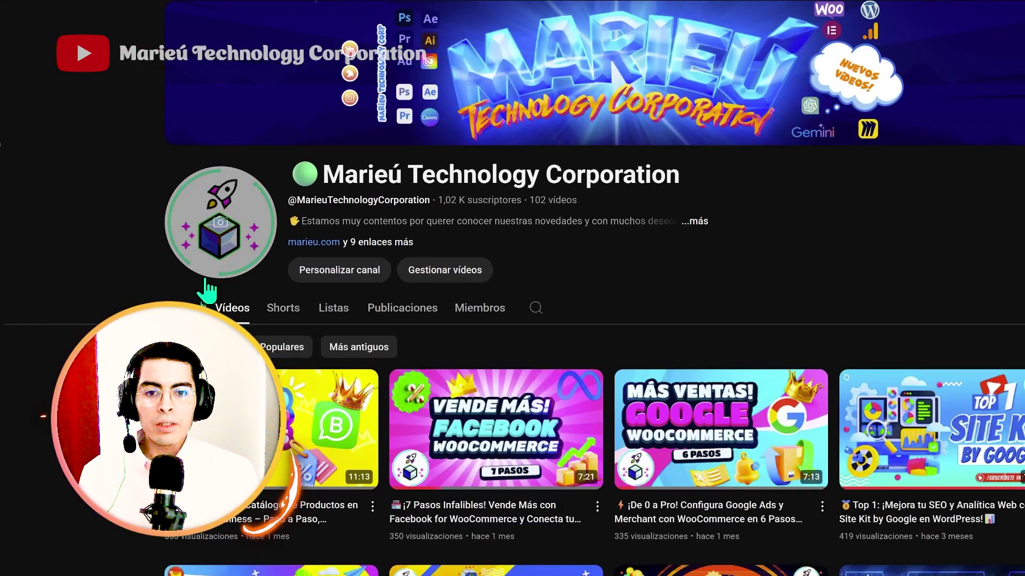
- Browse the channel's uploaded videos for the tutorial on making a YouTube banner or header
scroll(912, 270, down, 14)
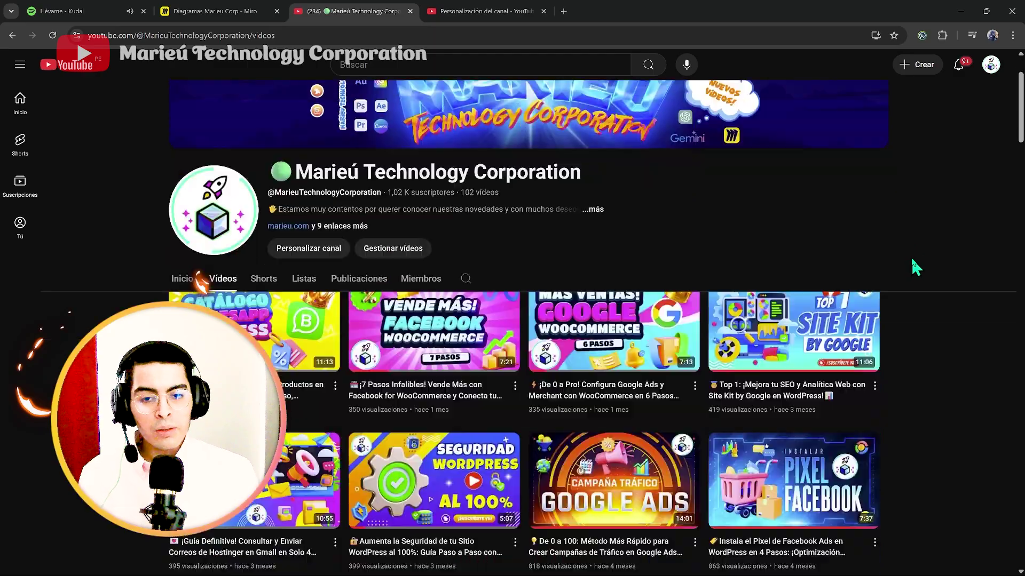
scroll(922, 269, down, 10)
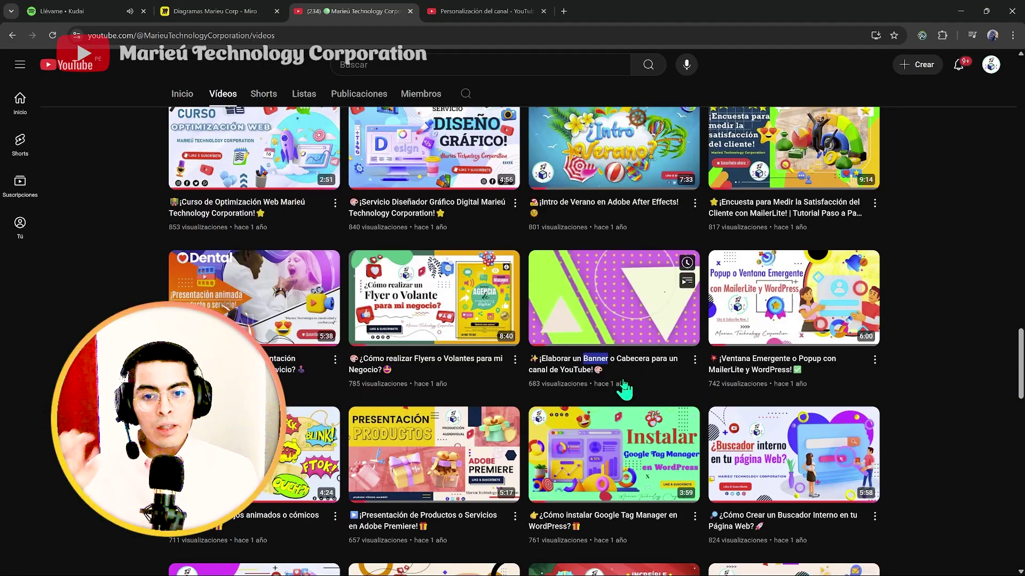
- Return to the channel customization page and review the profile picture's recommended dimensions, maximum file size and accepted formats
click(481, 10)
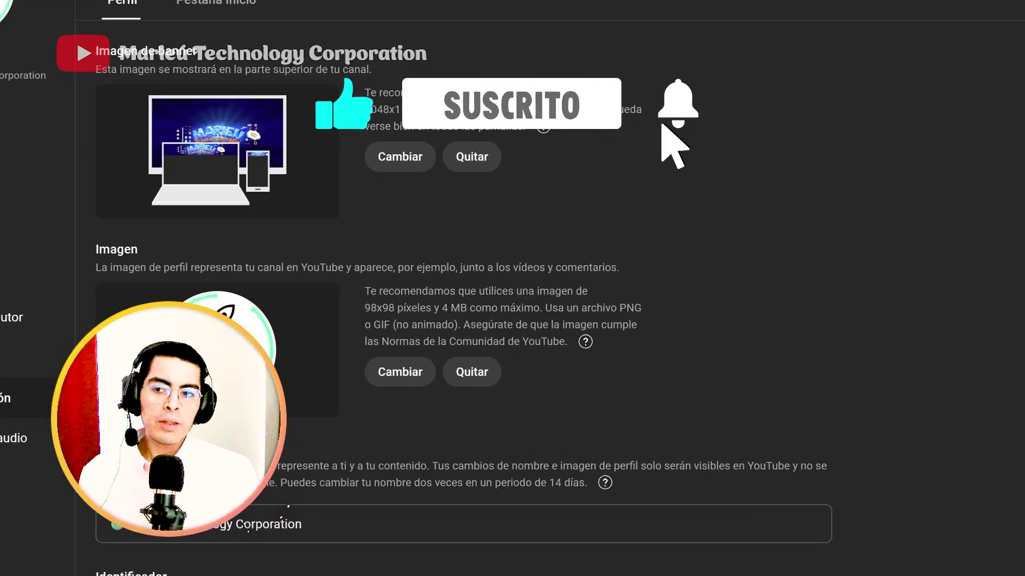
drag(364, 291, 538, 314)
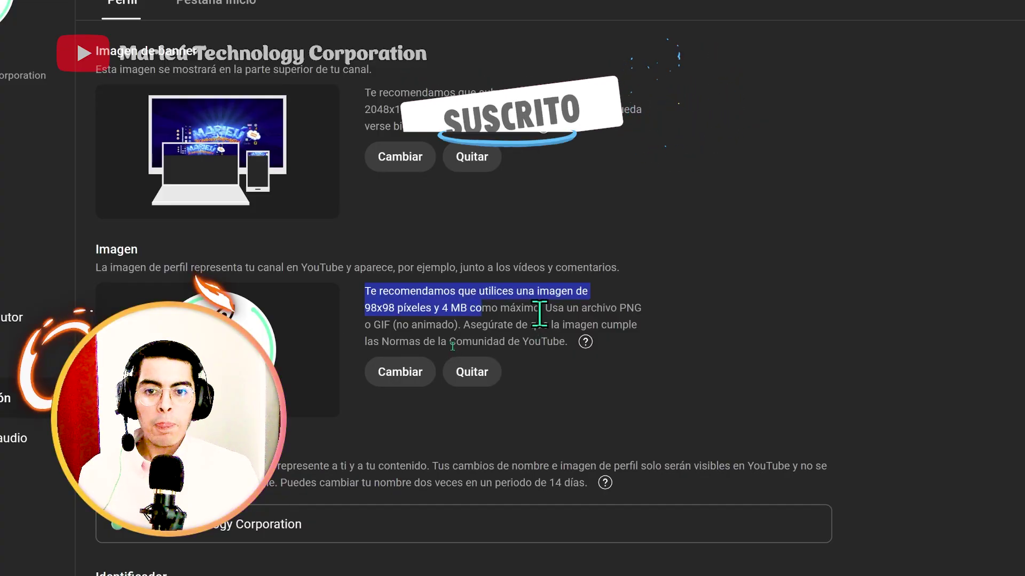
click(537, 312)
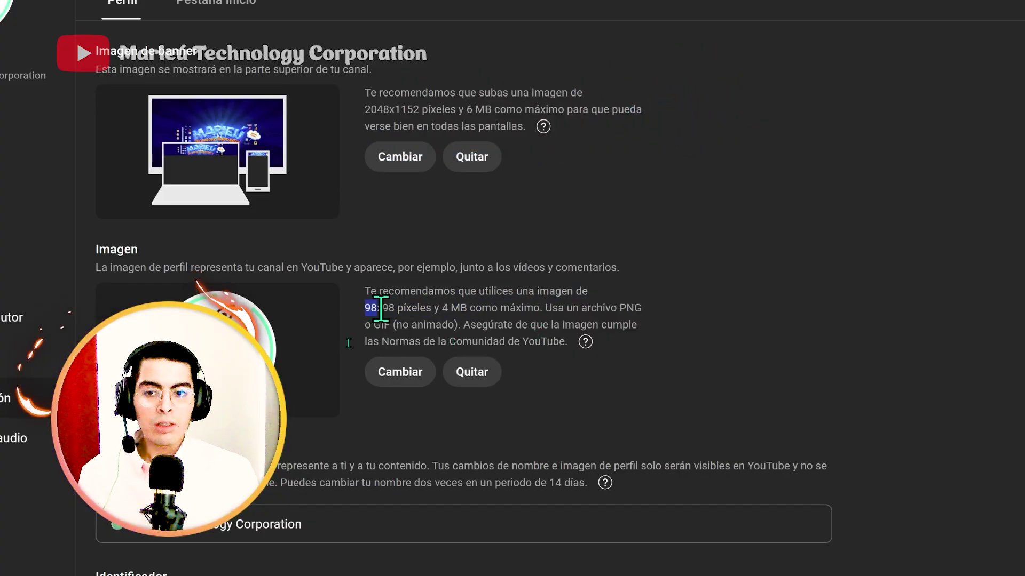
drag(364, 308, 386, 309)
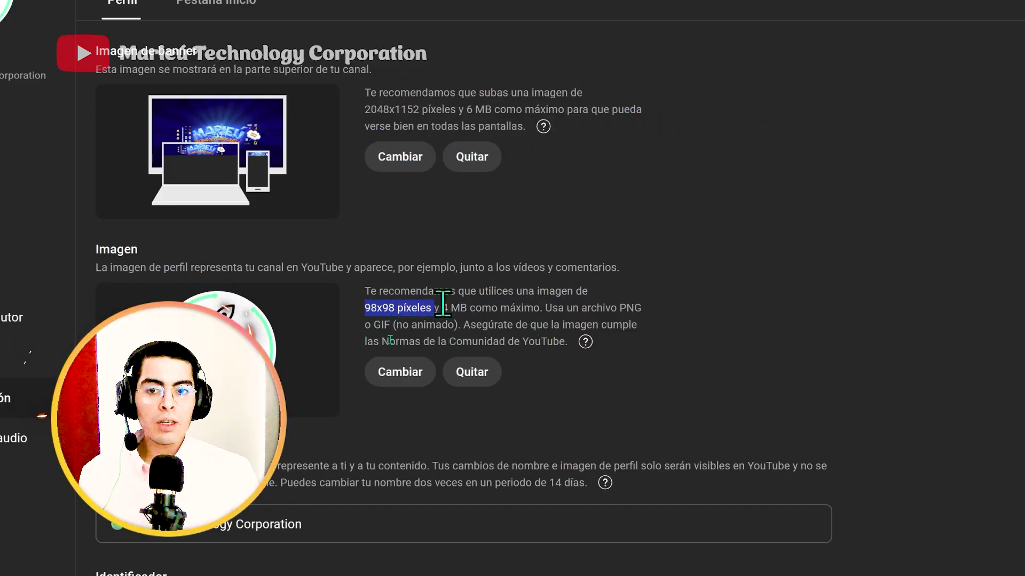
drag(449, 308, 468, 310)
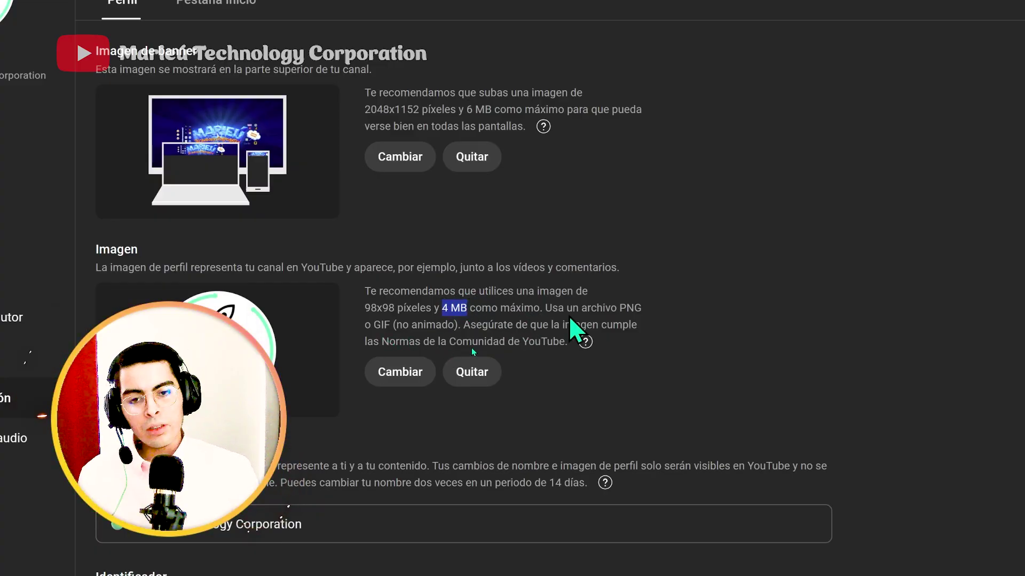
drag(555, 308, 643, 310)
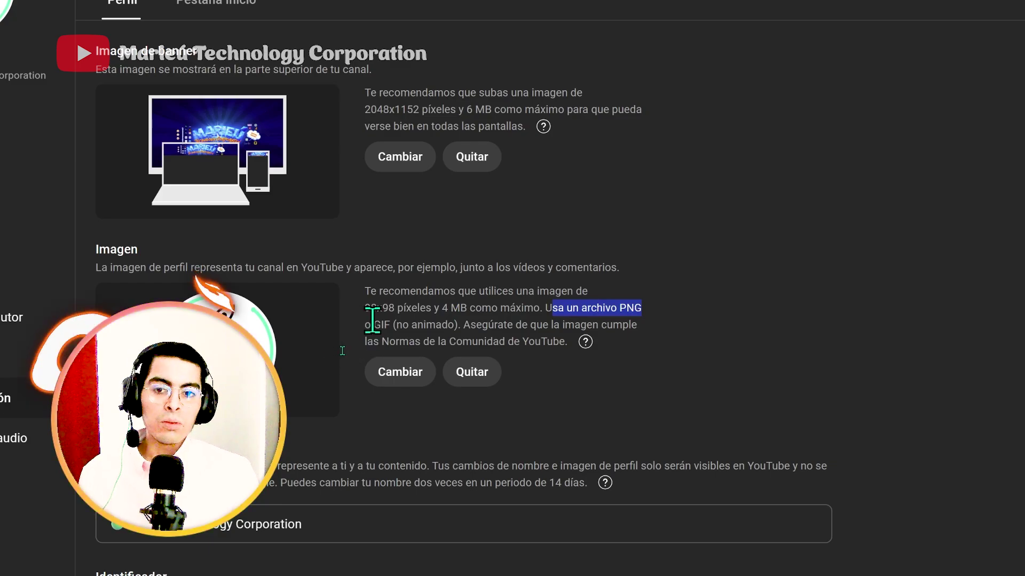
drag(364, 324, 553, 325)
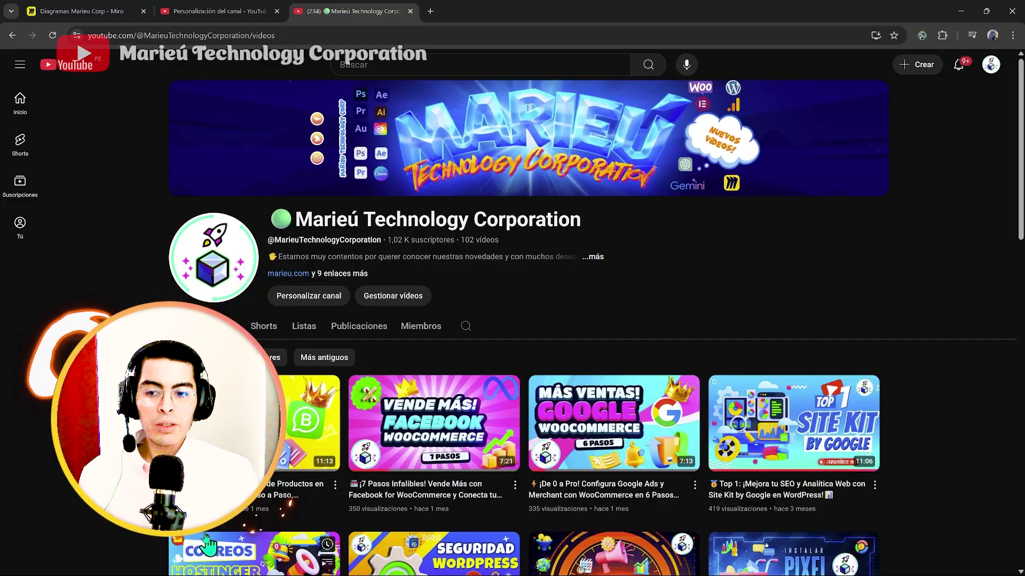
- Open the WhatsApp Business product catalog video and examine the title and channel details below the player
click(307, 416)
scroll(374, 342, down, 3)
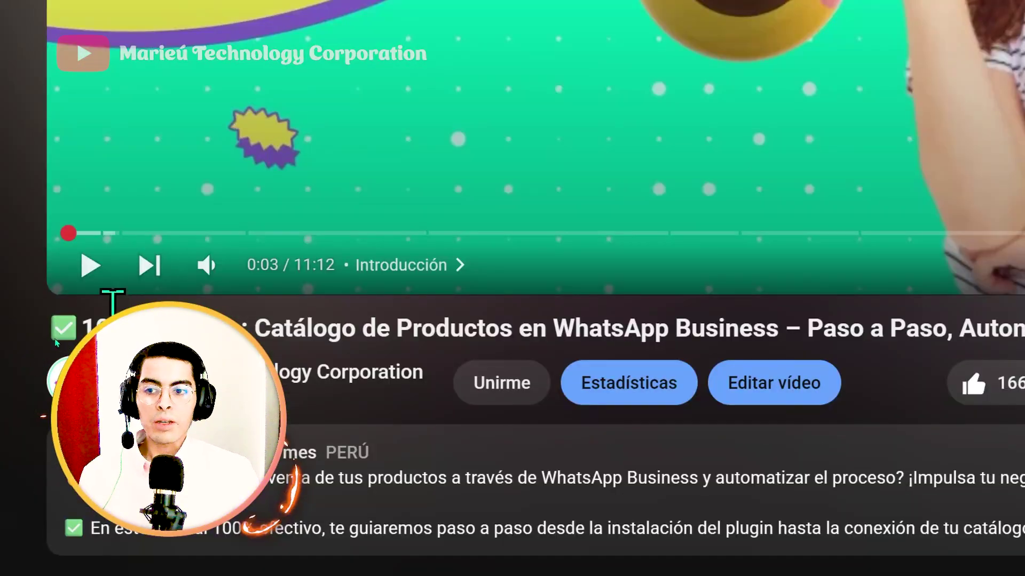
drag(44, 341, 152, 342)
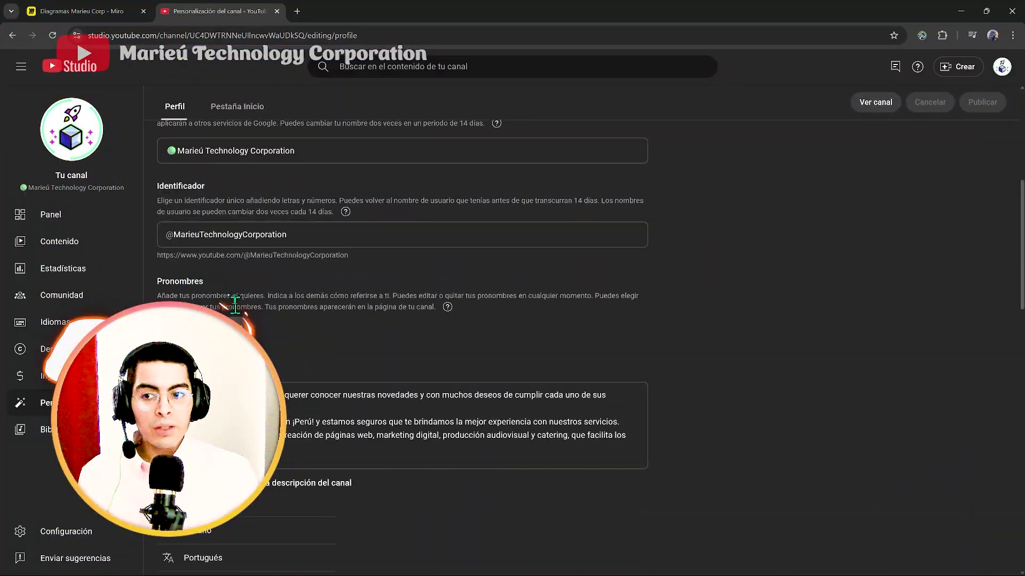
- Examine the channel name field in the profile customization and the name displayed on the public channel page
scroll(235, 304, up, 3)
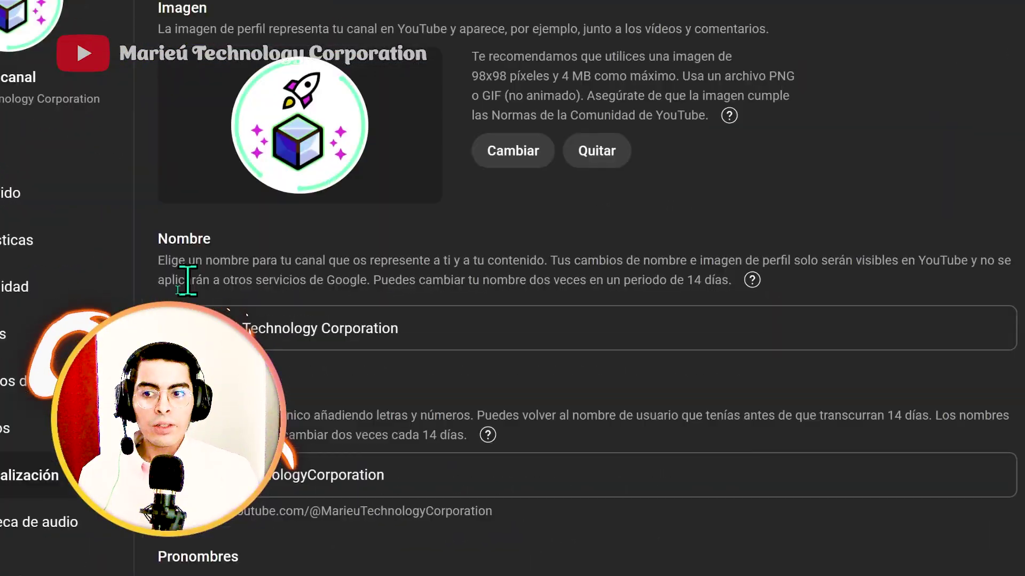
click(407, 331)
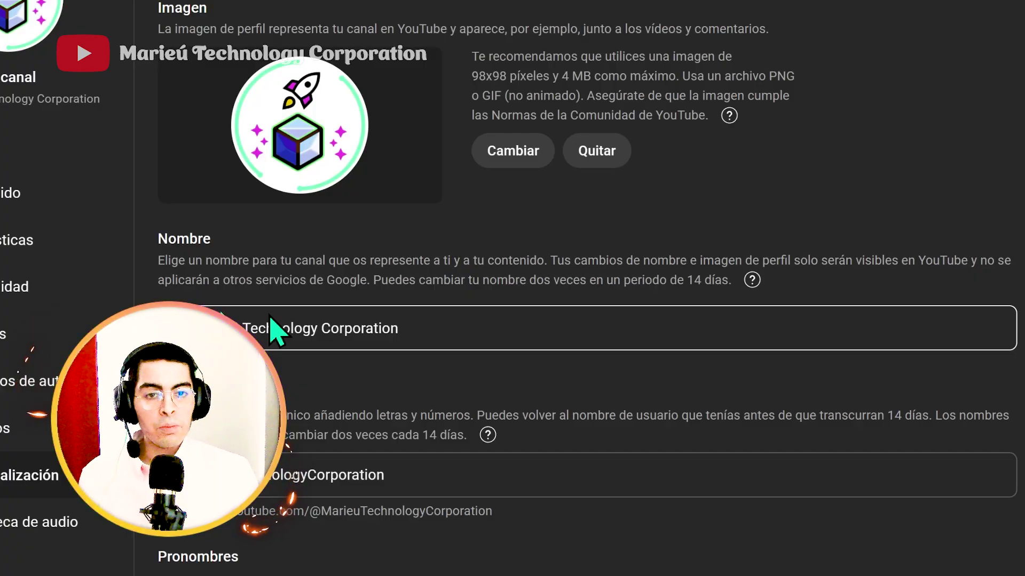
drag(401, 322, 210, 284)
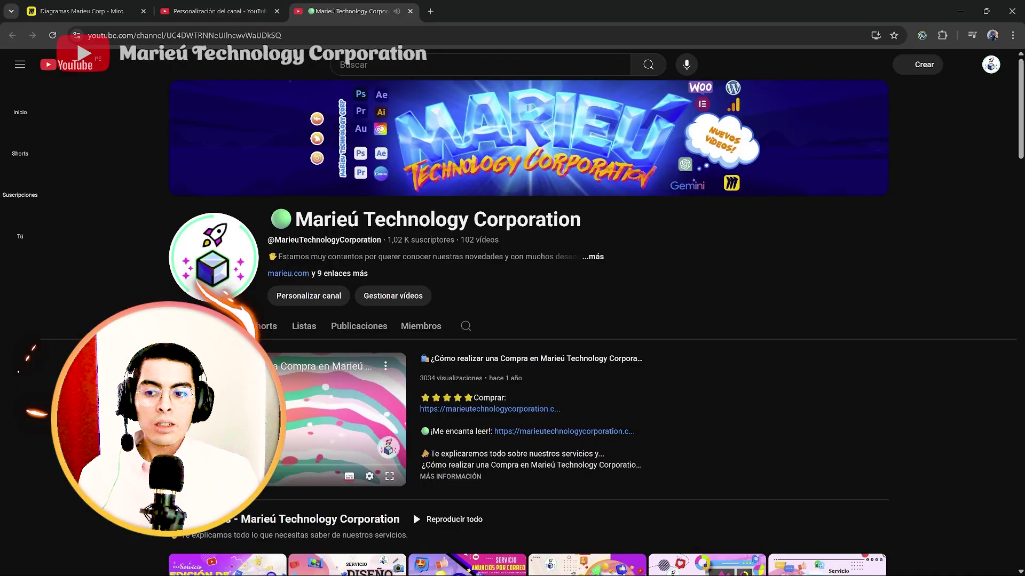
drag(296, 220, 555, 224)
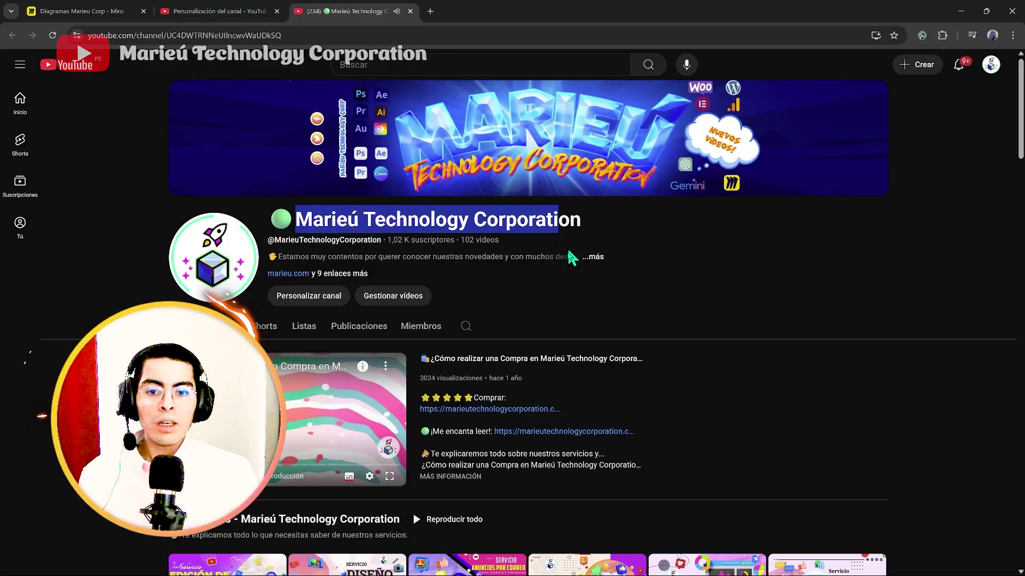
scroll(572, 258, down, 3)
scroll(272, 303, up, 3)
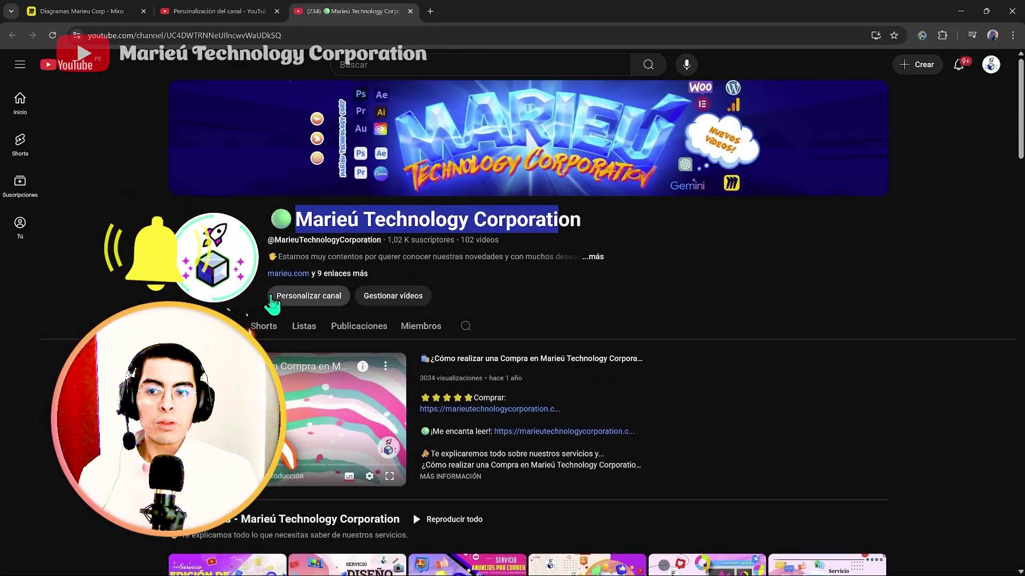
scroll(272, 303, down, 3)
click(533, 193)
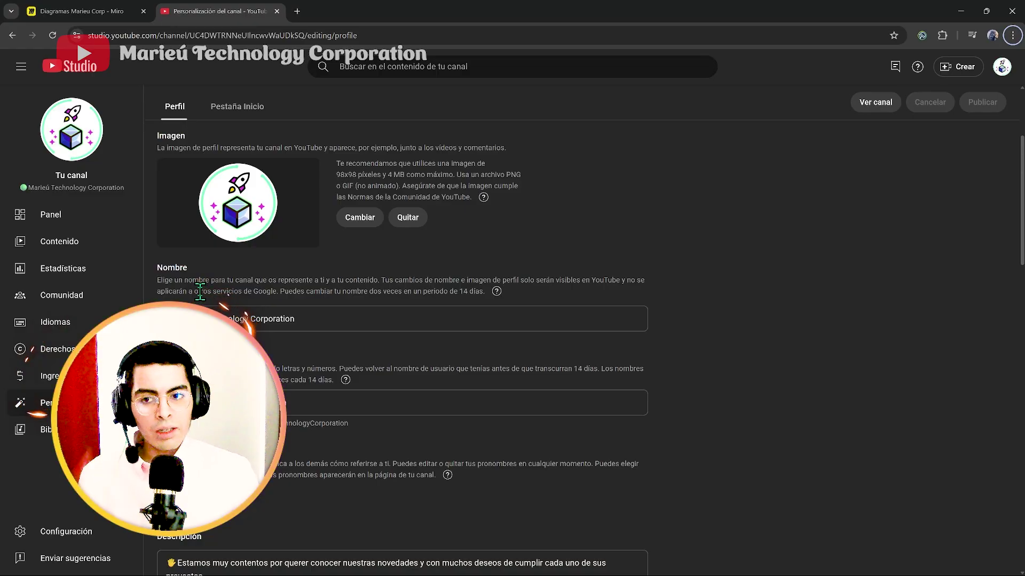
- Review the channel name guidelines, including where name changes apply and how often the name can be changed
drag(307, 279, 289, 291)
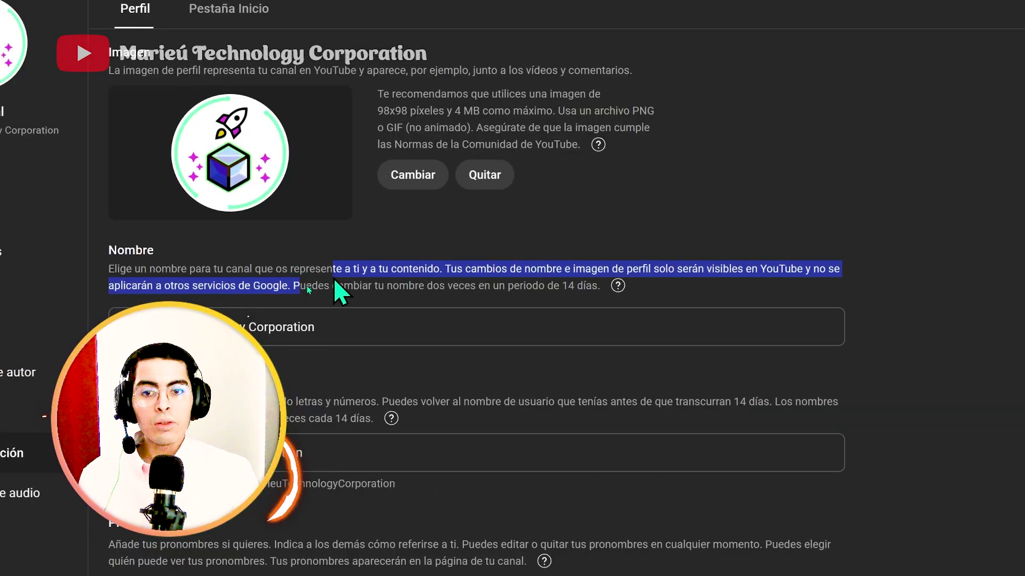
drag(387, 276, 604, 290)
drag(604, 290, 419, 288)
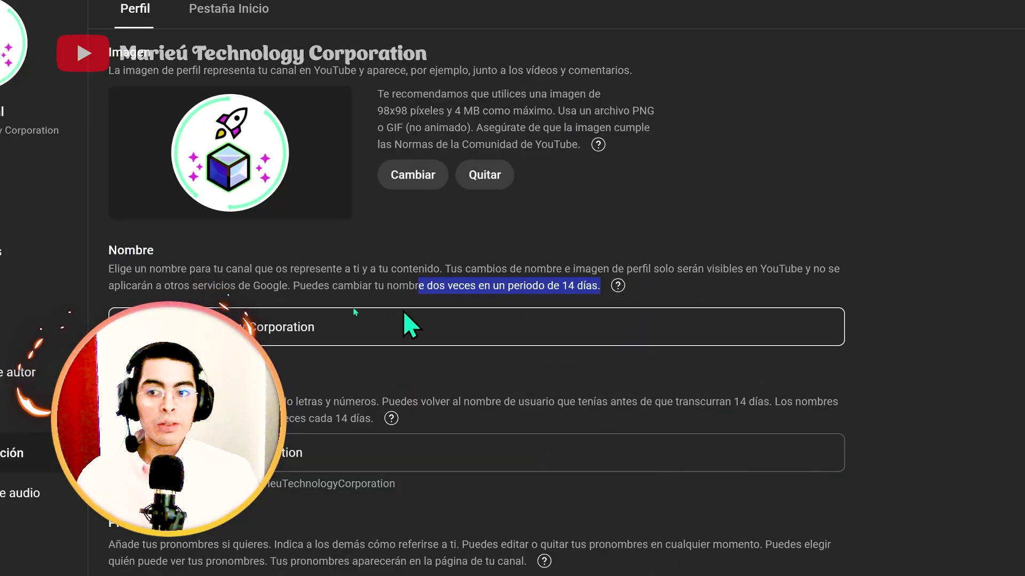
click(184, 327)
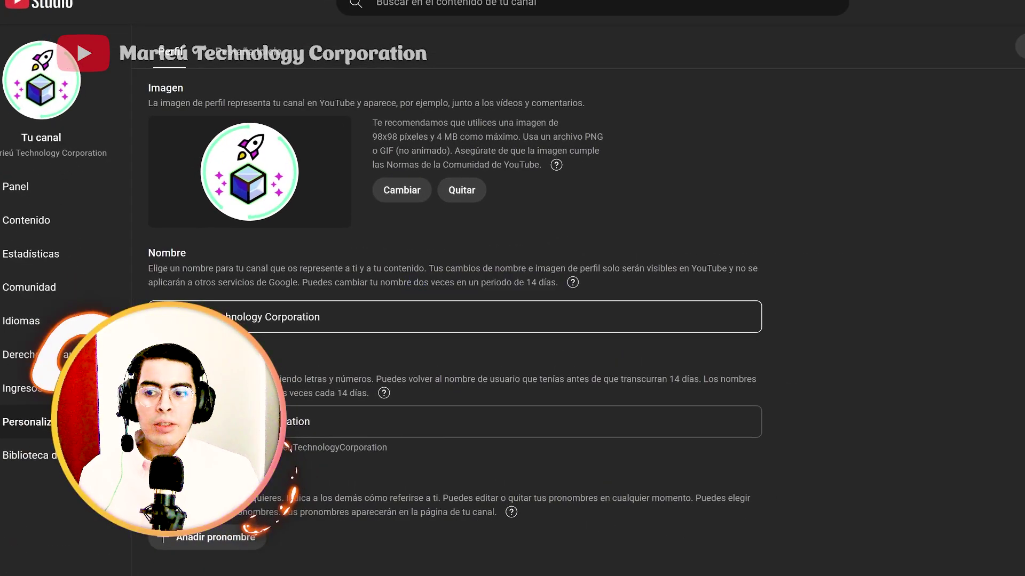
- Review the handle, pronouns and description sections, and read the full description on the public channel page
scroll(240, 275, down, 10)
scroll(272, 286, up, 8)
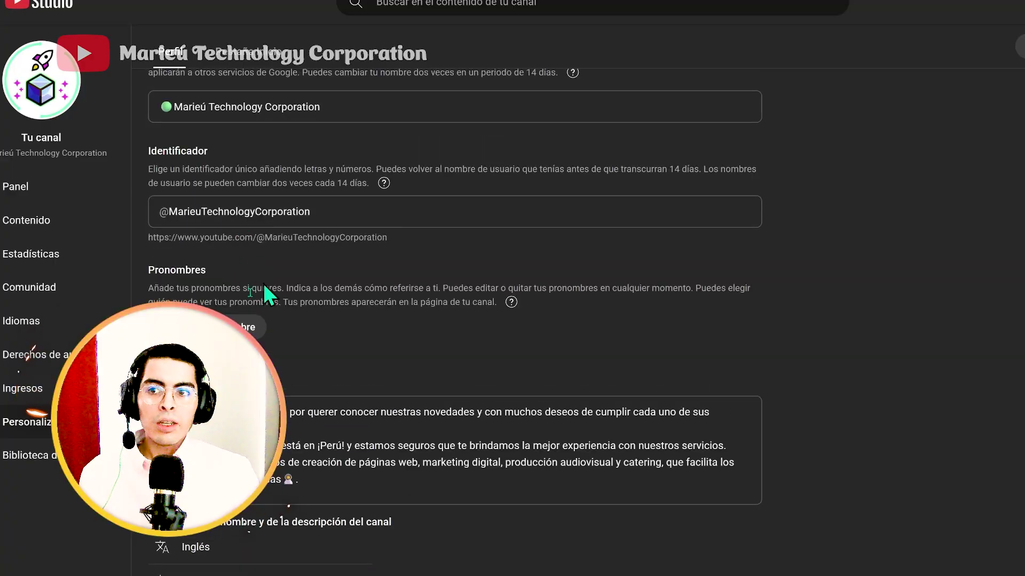
scroll(325, 422, down, 4)
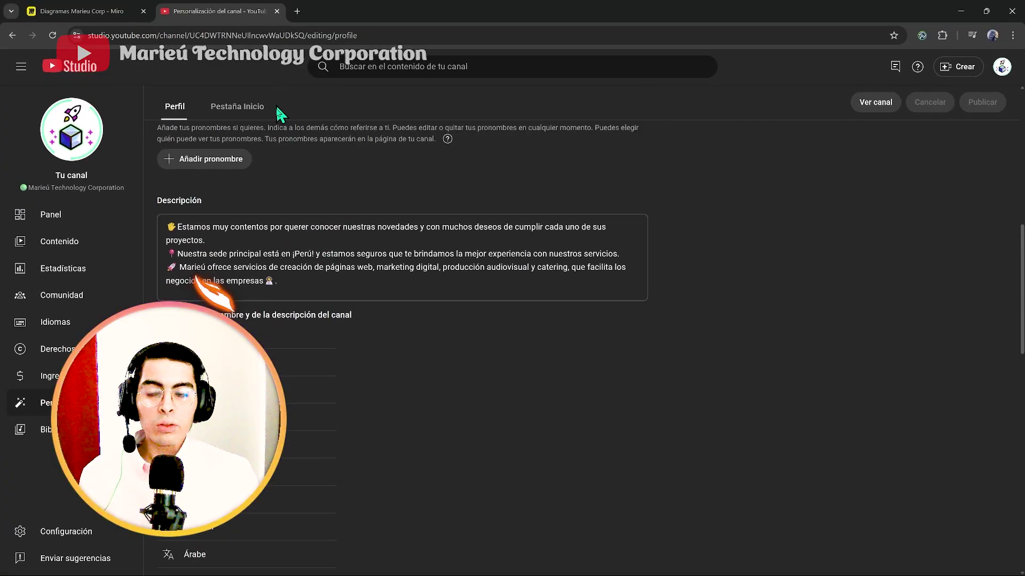
click(81, 127)
click(376, 11)
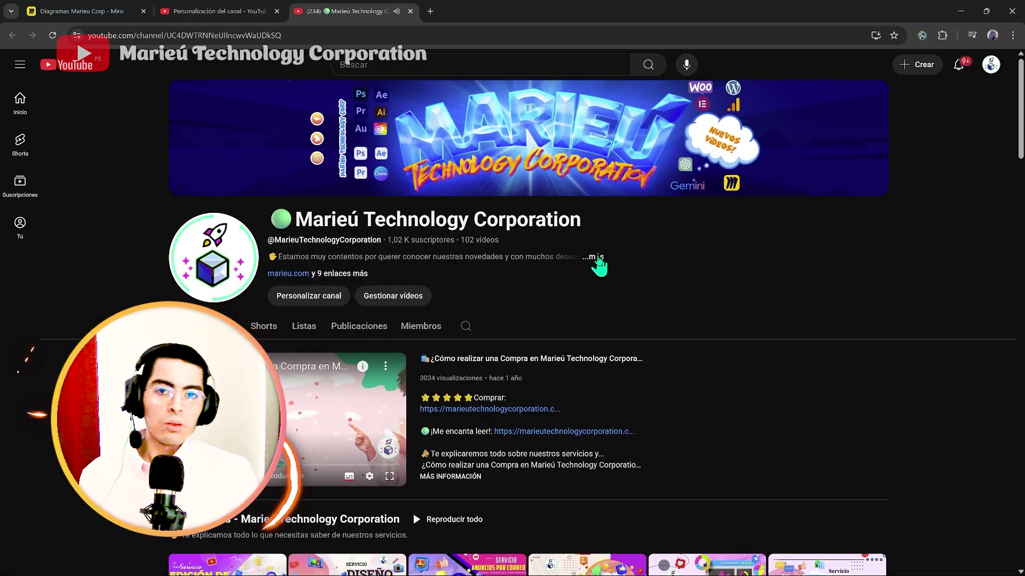
click(597, 259)
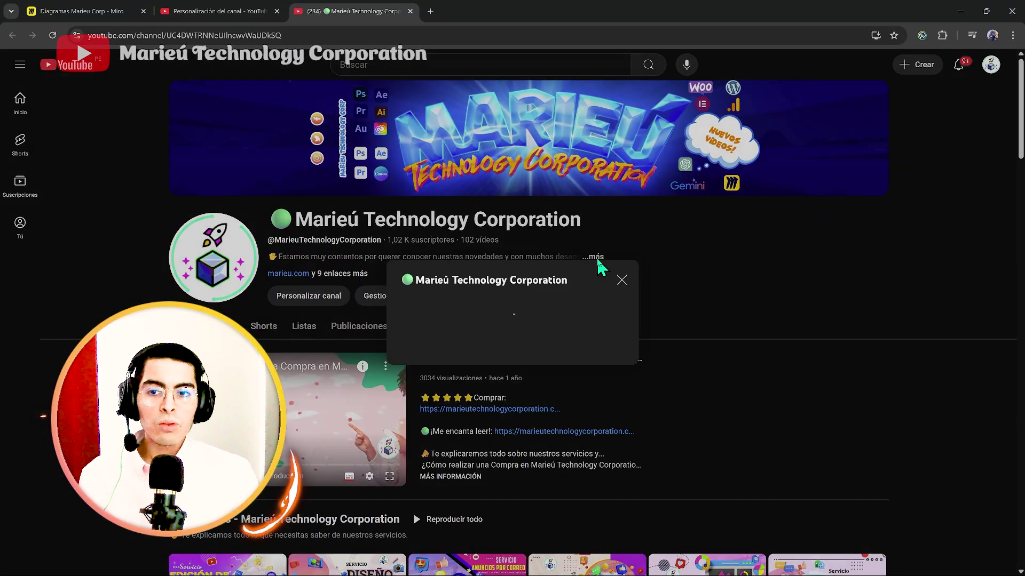
drag(384, 159, 660, 232)
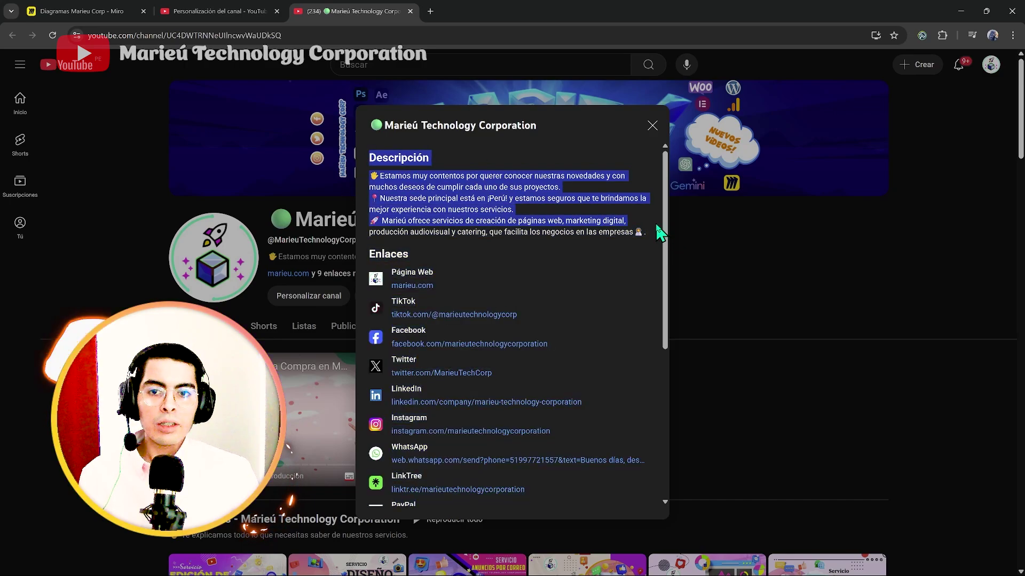
- Open the English translation of the channel name and description for review, and close it without saving
click(240, 9)
scroll(213, 286, down, 3)
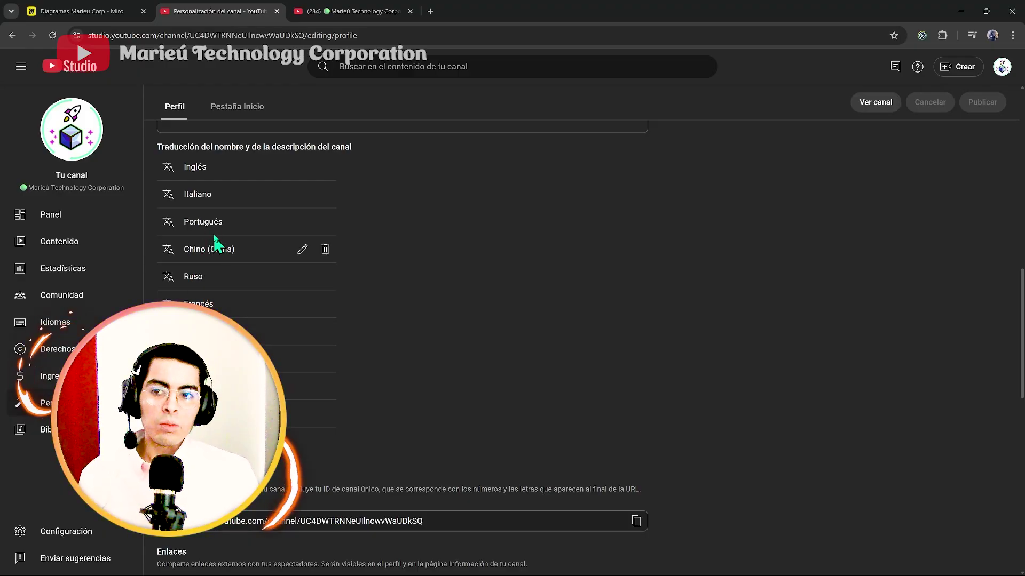
scroll(302, 440, up, 2)
click(309, 352)
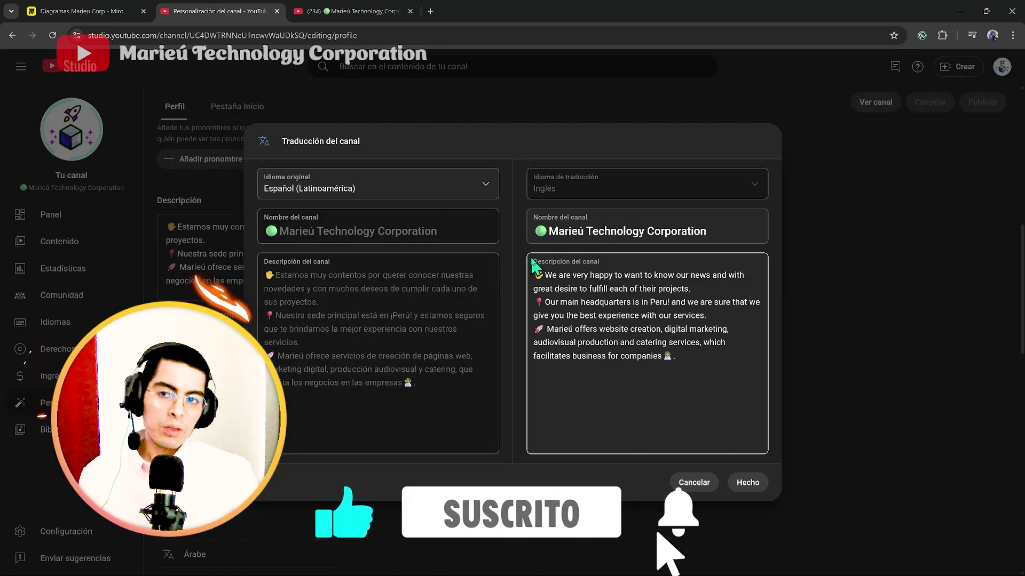
click(693, 482)
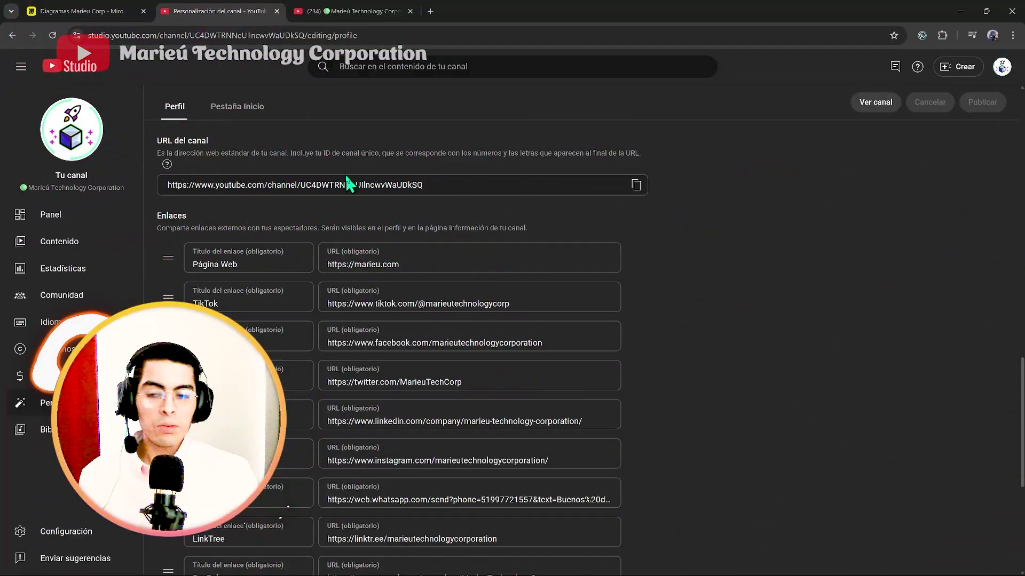
- Examine the title and URL of the external links in the profile settings, including the website, TikTok and Facebook entries
triple_click(230, 264)
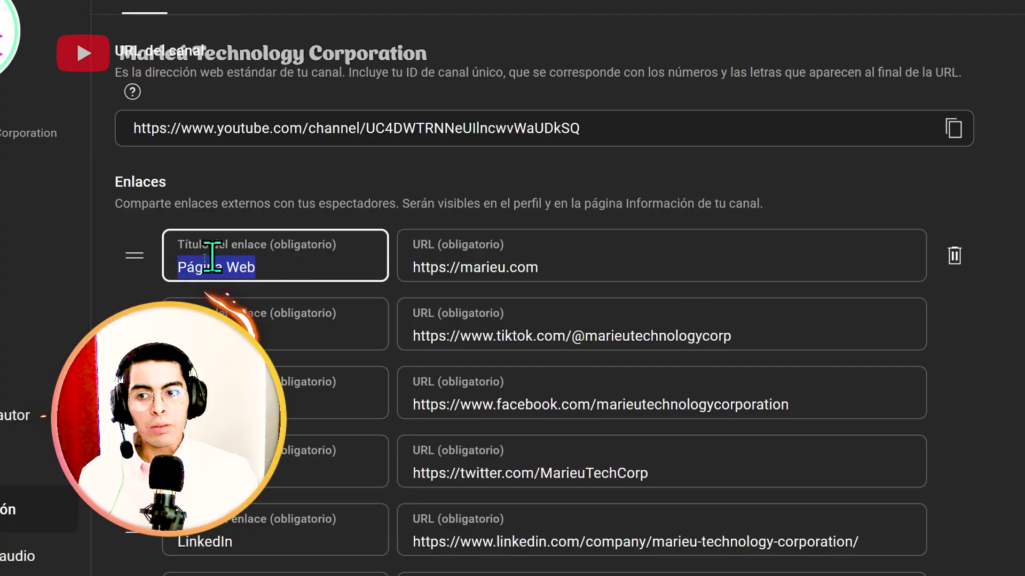
drag(574, 267, 414, 274)
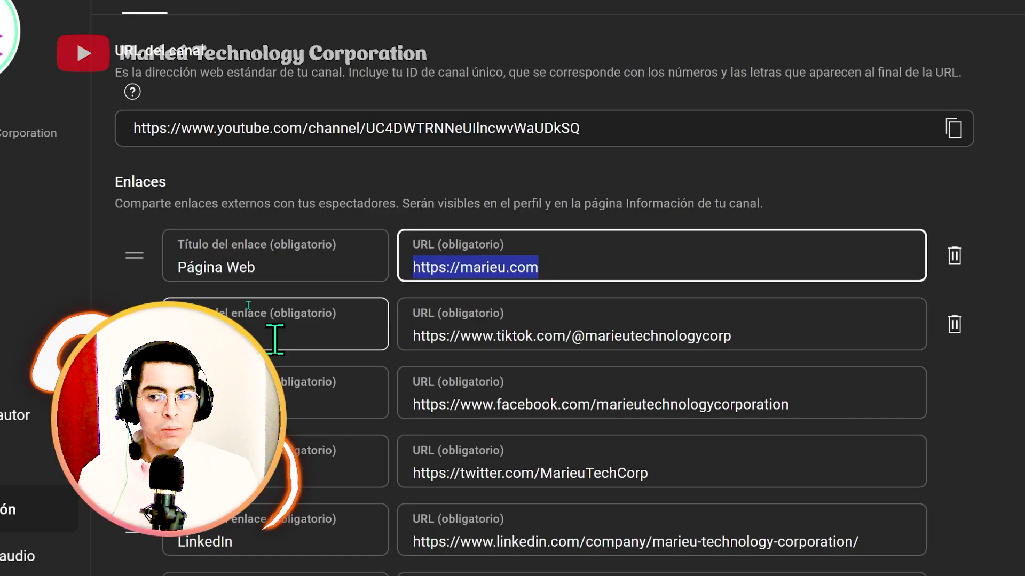
click(251, 329)
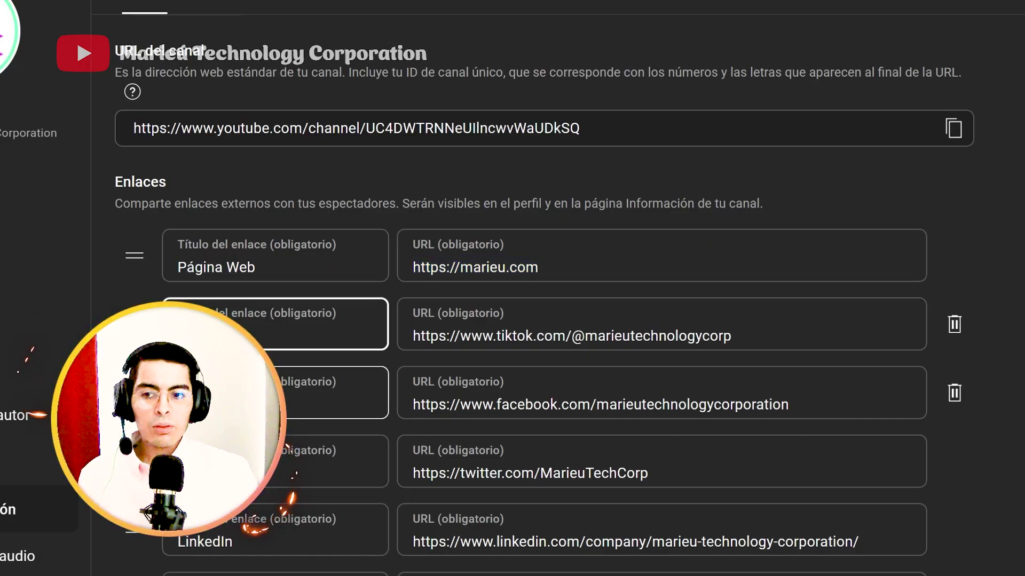
click(230, 399)
click(419, 336)
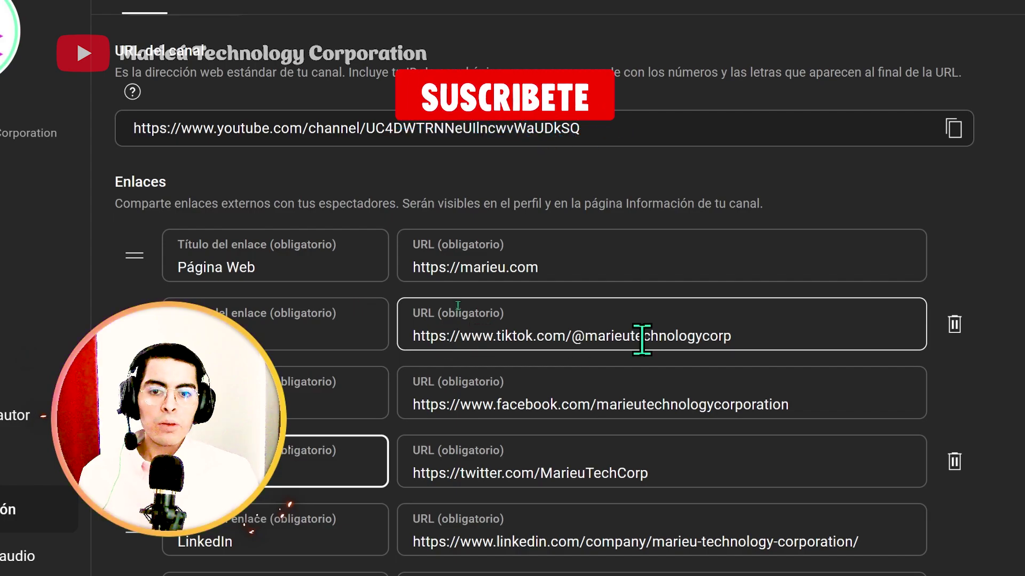
triple_click(607, 335)
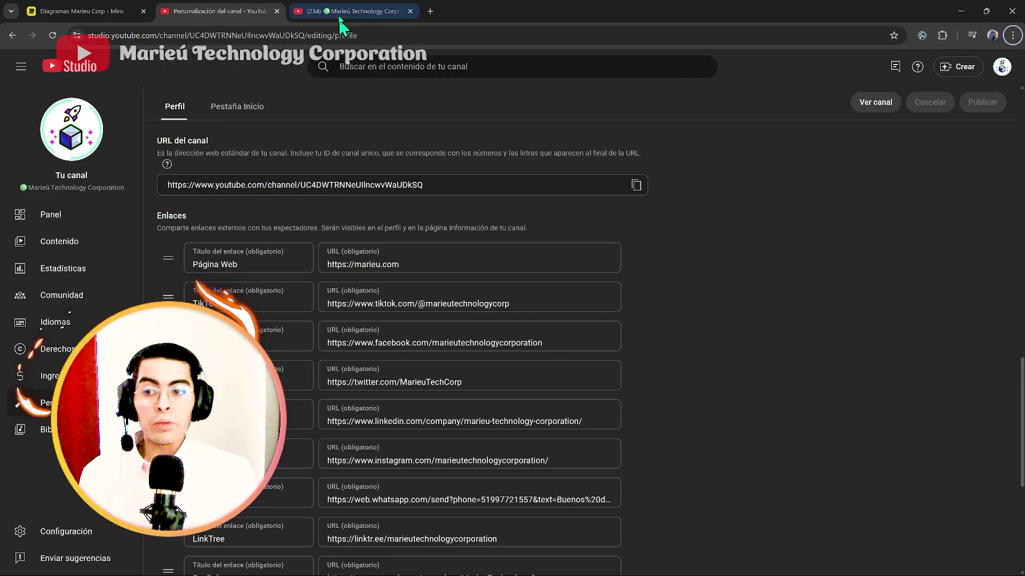
- Review the external links listed in the channel information on the public channel page, including the TikTok link
click(340, 19)
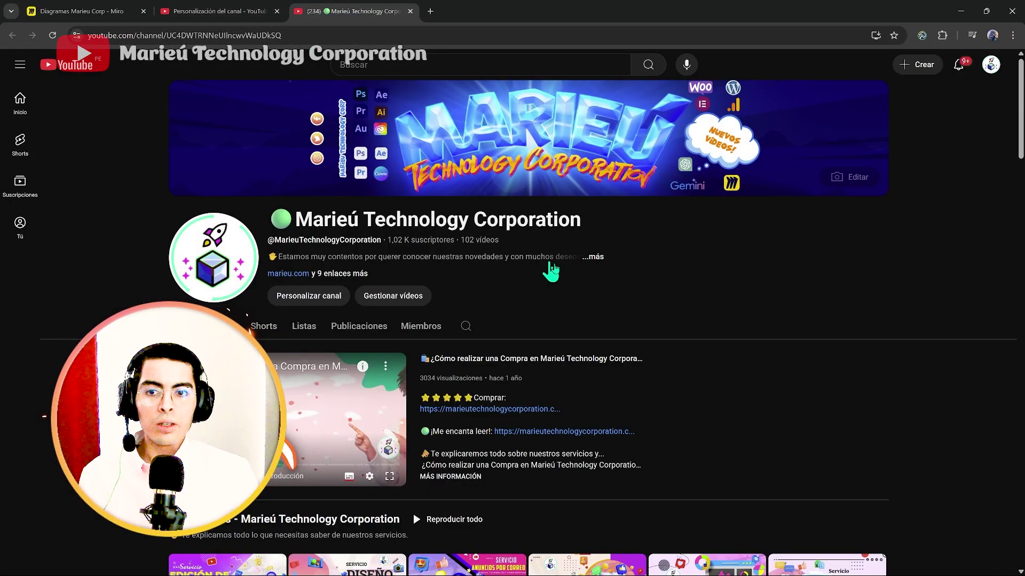
click(595, 257)
scroll(446, 299, down, 4)
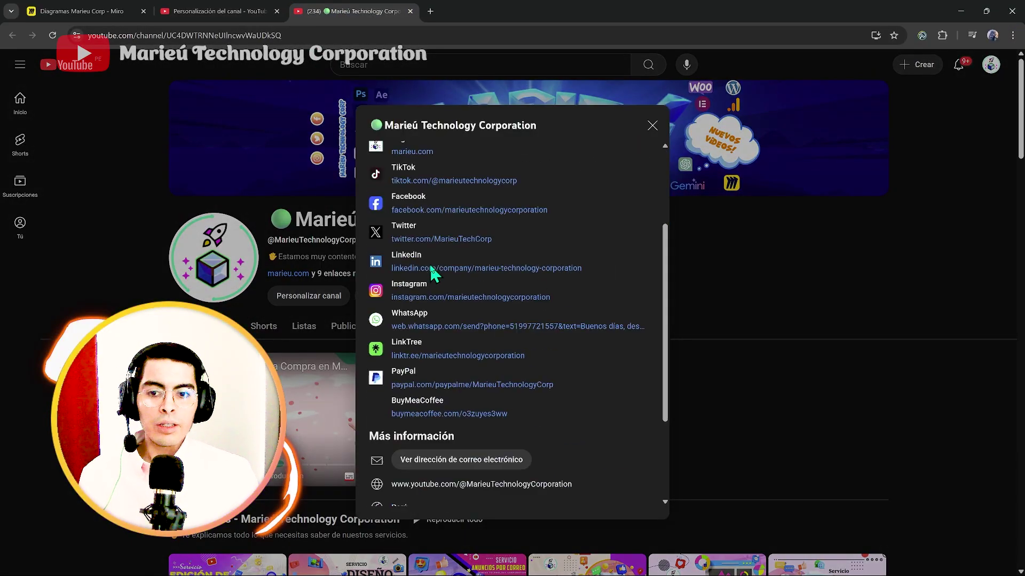
scroll(463, 283, up, 4)
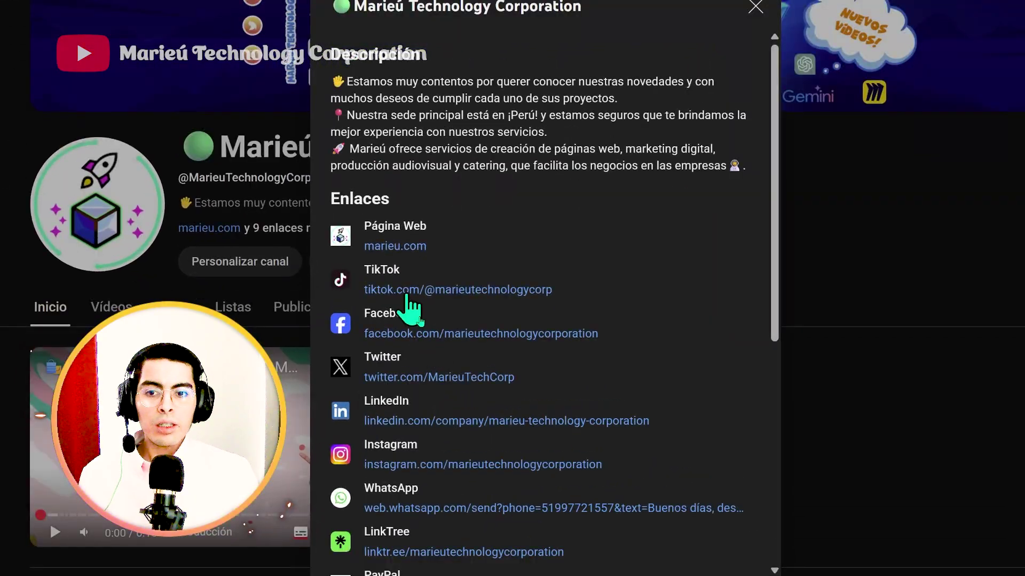
click(407, 292)
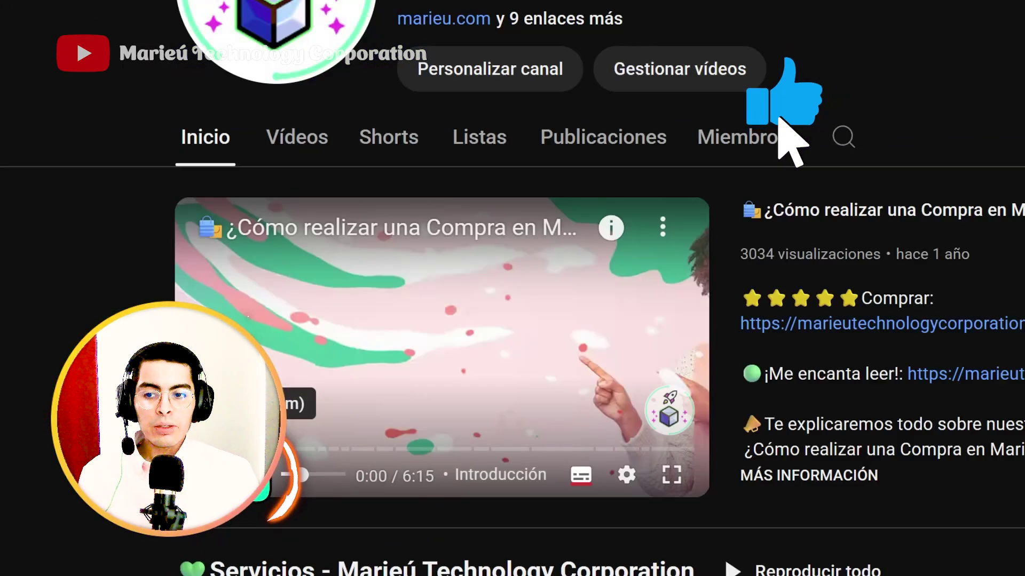
- Check the trailer video in its player on the public channel page
click(231, 449)
click(374, 450)
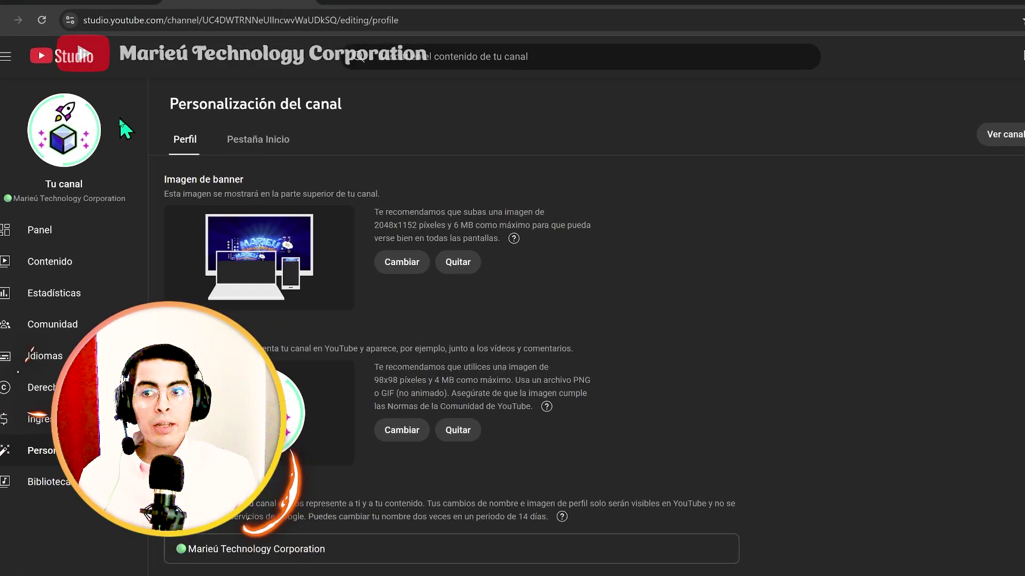
- Open the channel's home tab customization and switch the home tab display off and back on
click(232, 141)
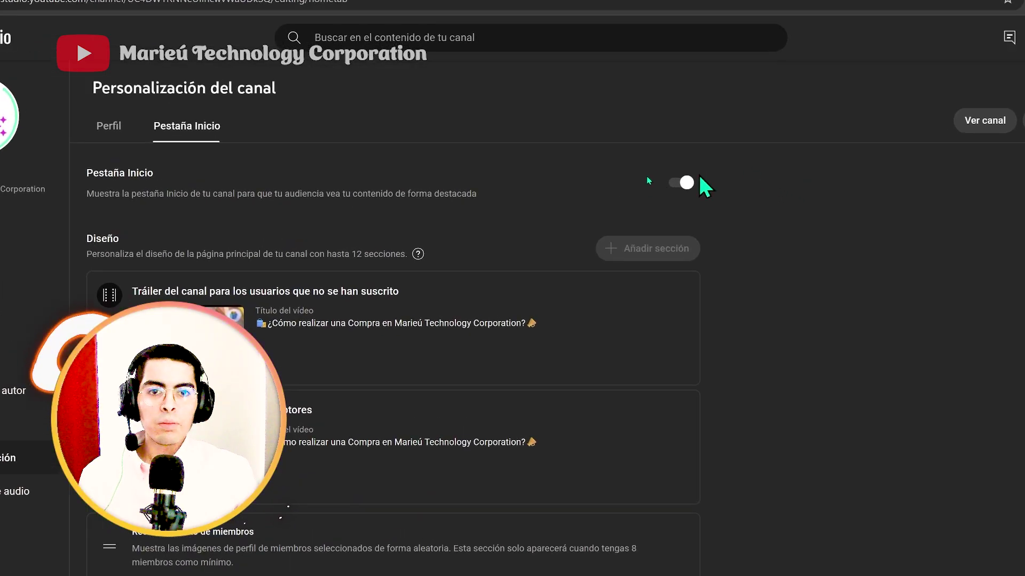
click(685, 183)
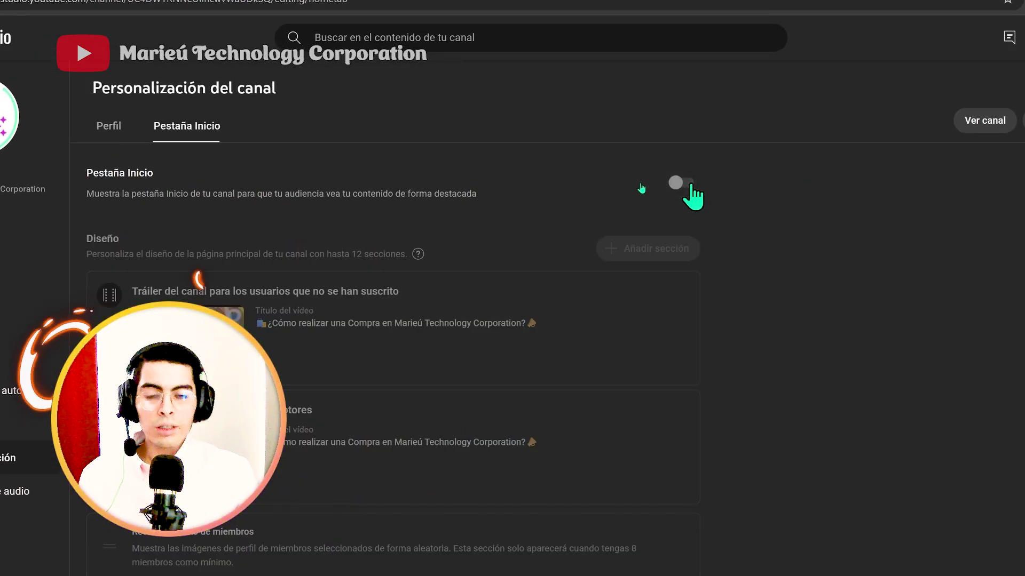
click(682, 184)
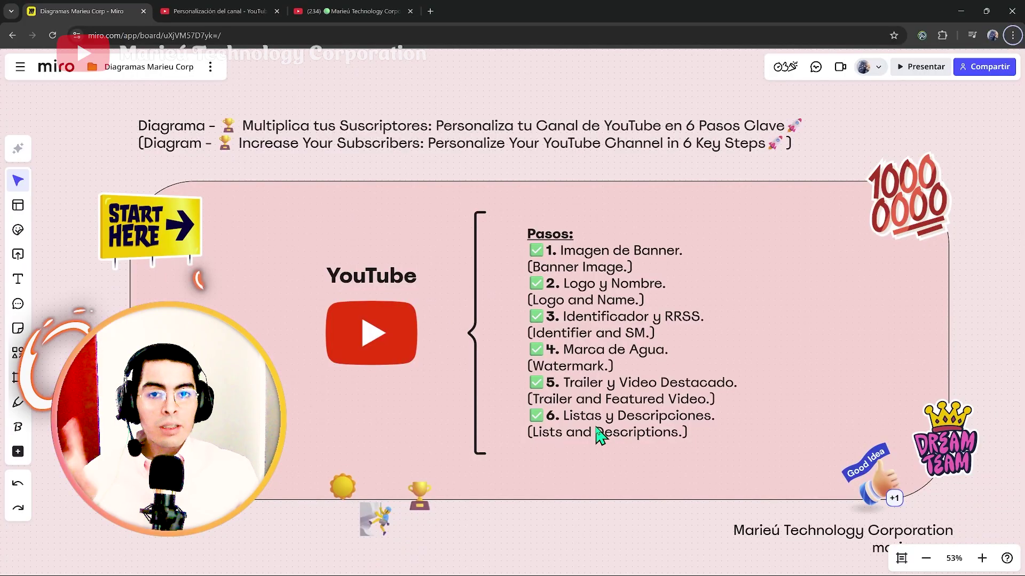
- Review the trailer, playlist sections and featured channels on the public channel's home page
click(331, 9)
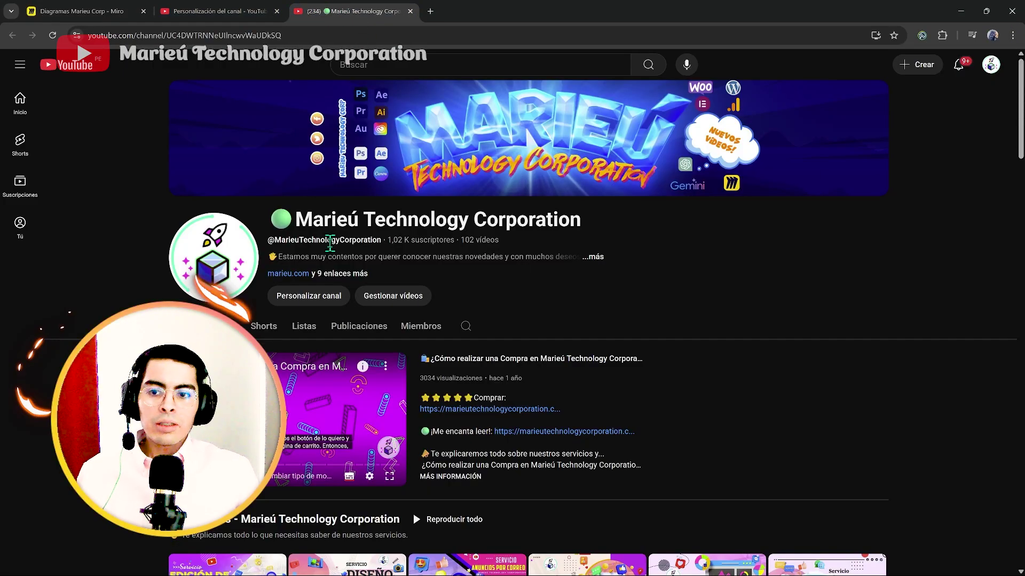
scroll(330, 243, down, 5)
scroll(368, 326, up, 5)
scroll(230, 277, down, 5)
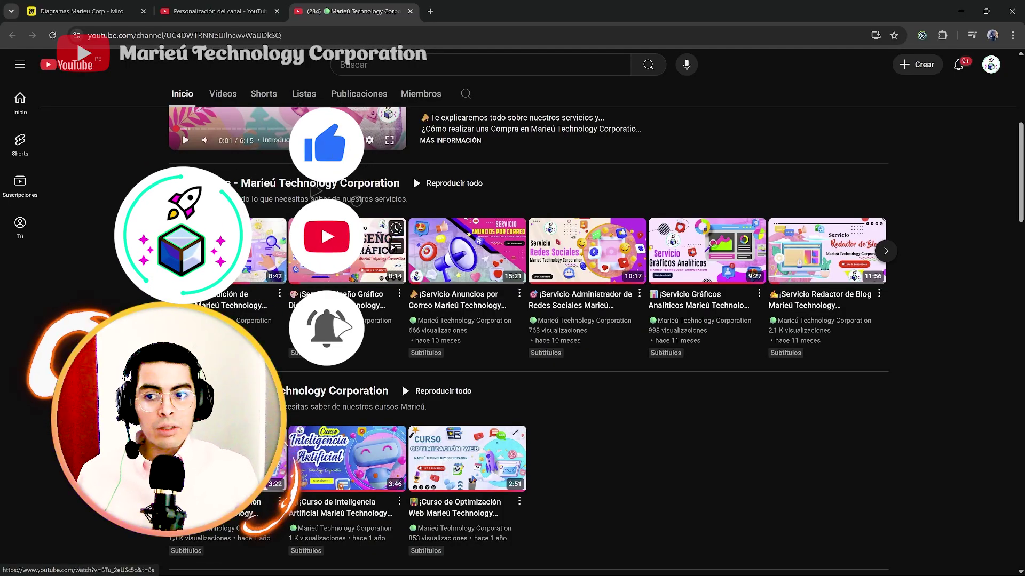
scroll(300, 267, down, 6)
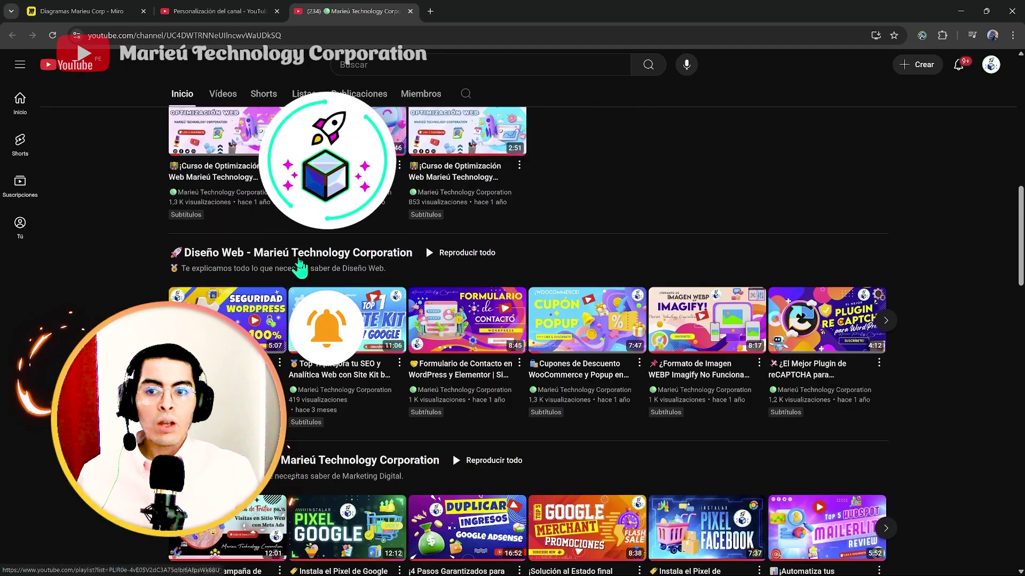
scroll(301, 267, down, 3)
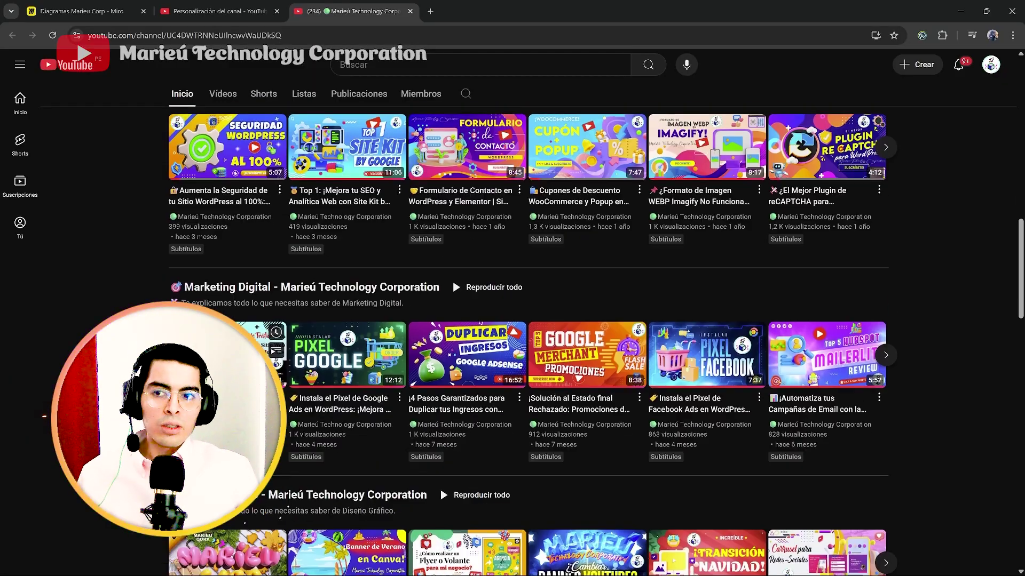
scroll(300, 267, up, 1)
scroll(319, 435, down, 9)
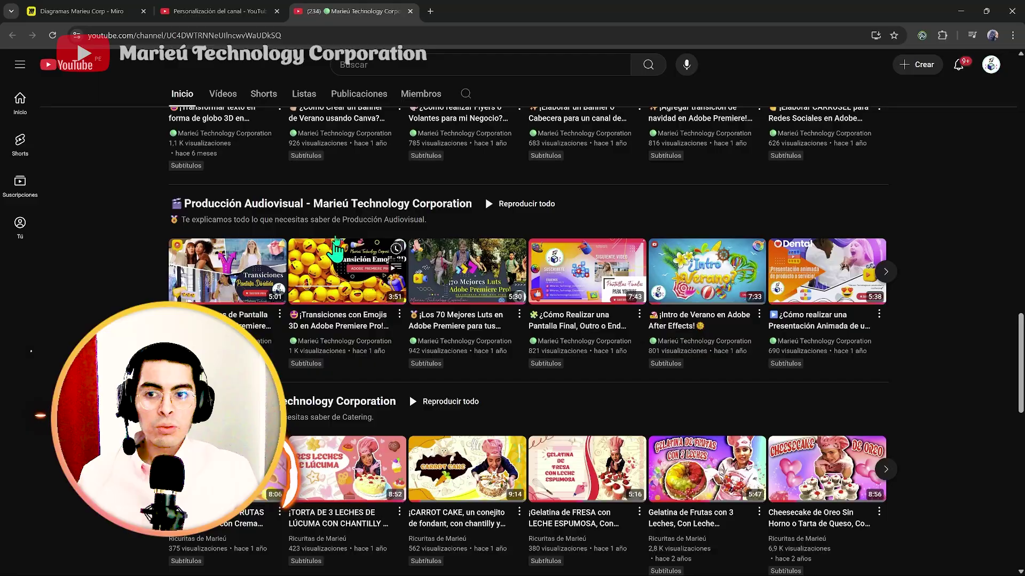
scroll(1017, 487, down, 3)
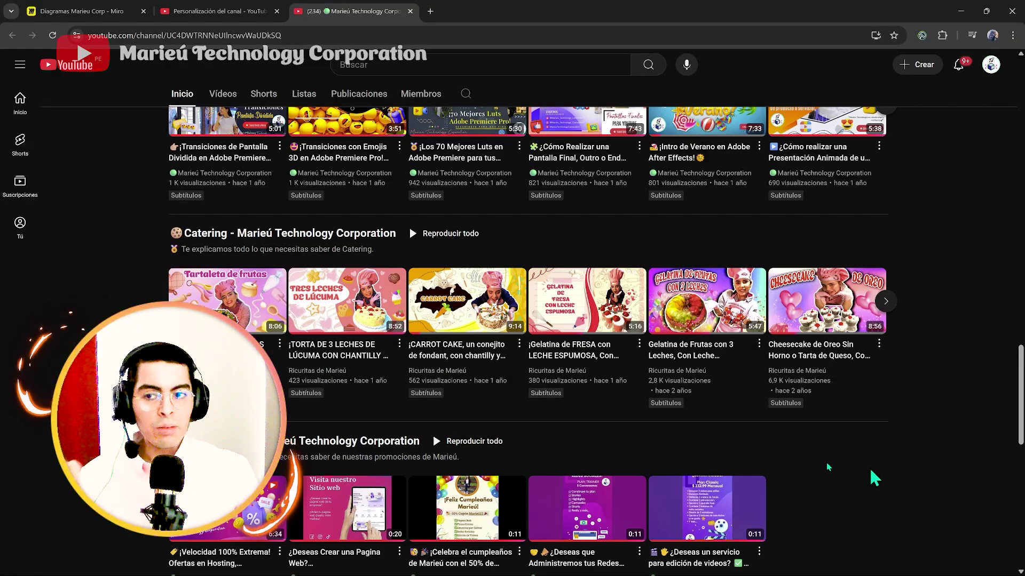
scroll(874, 478, down, 10)
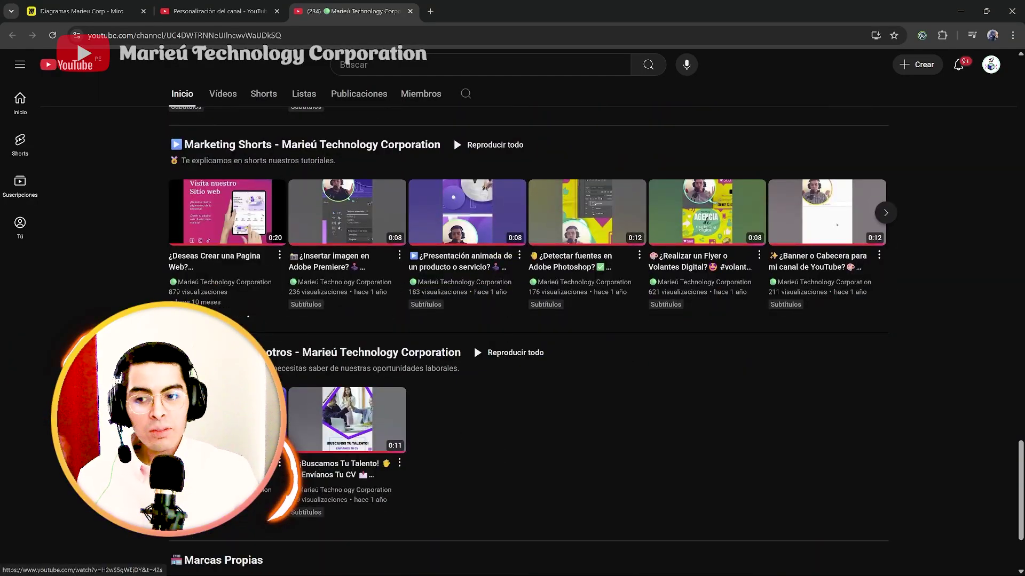
scroll(433, 460, down, 3)
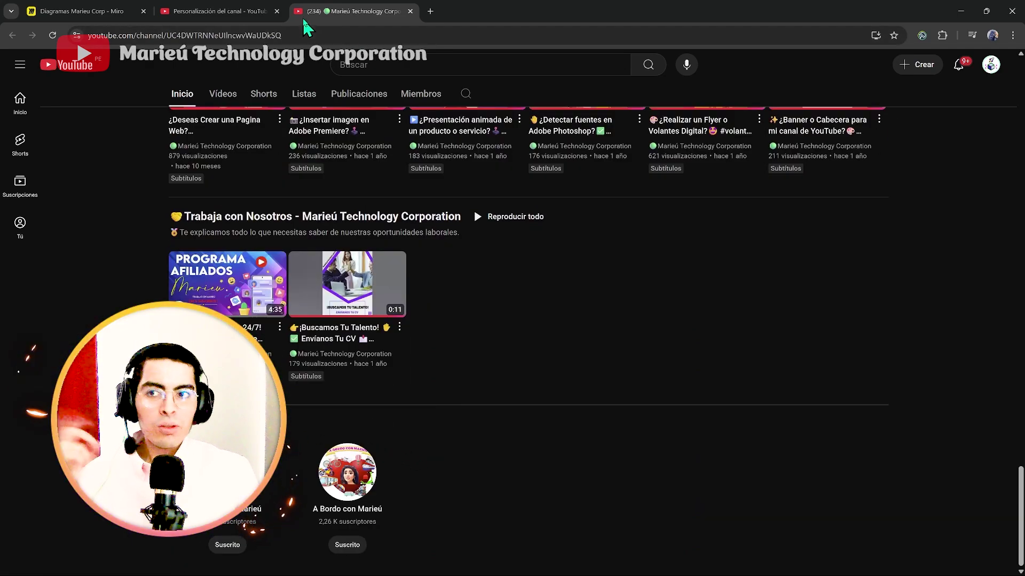
- Compare them with the home tab layout in the channel customization, covering the trailer, featured video and playlist sections
click(219, 10)
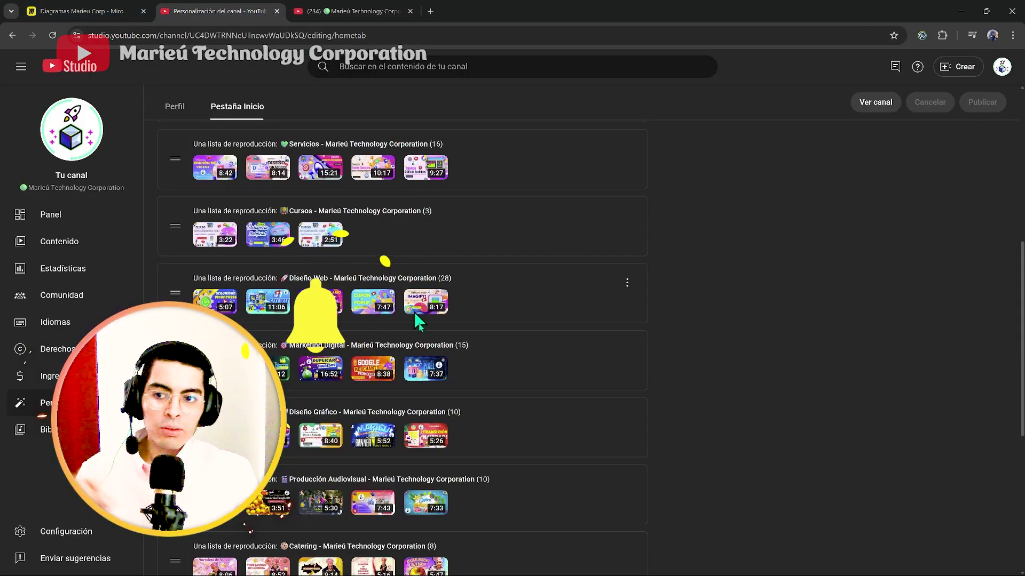
scroll(469, 362, up, 5)
scroll(472, 360, down, 5)
scroll(535, 295, up, 5)
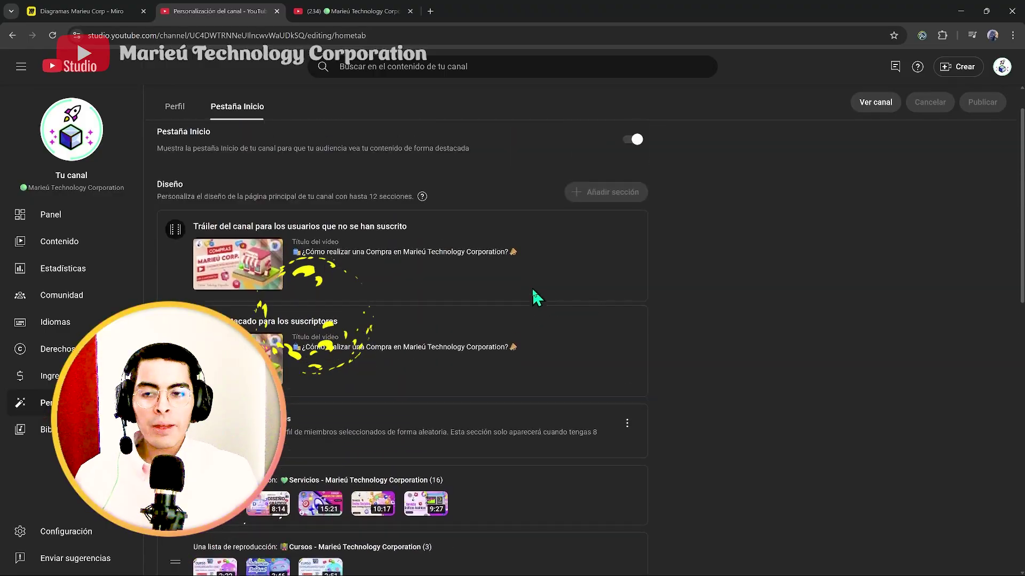
scroll(431, 363, down, 5)
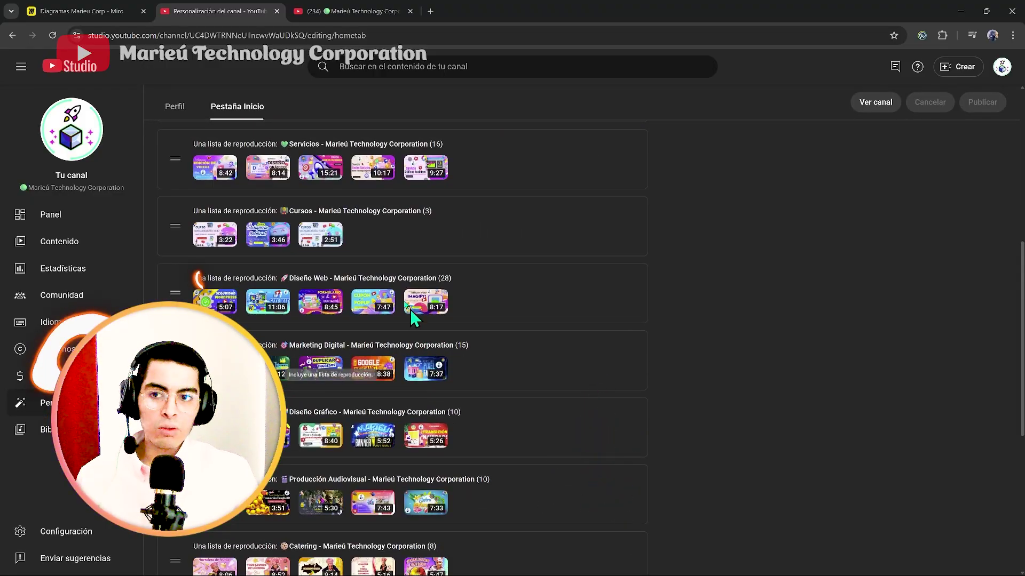
scroll(299, 294, up, 3)
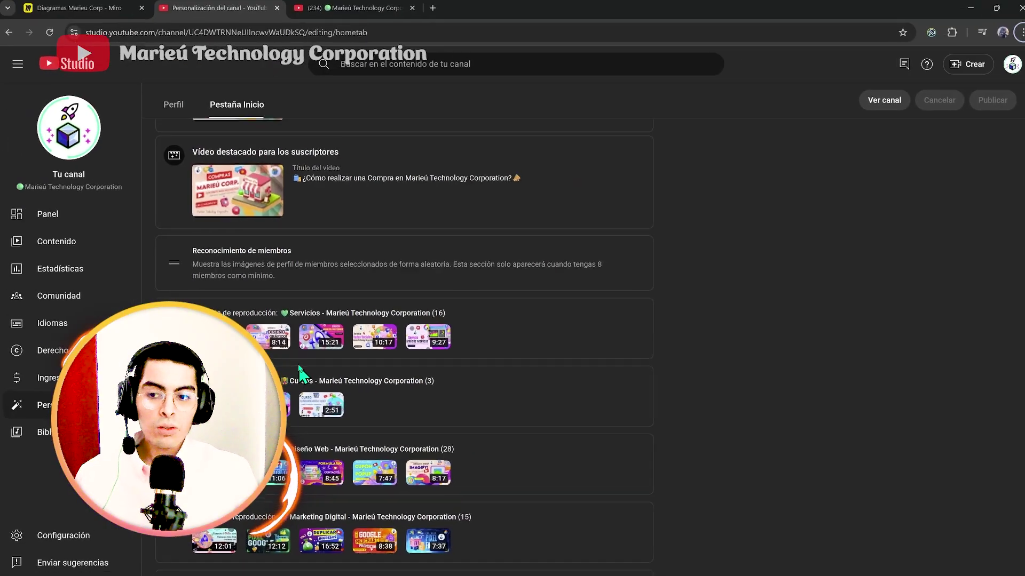
- Open the channel content in a separate tab and review its playlists, including the Diseño Web one
click(81, 244)
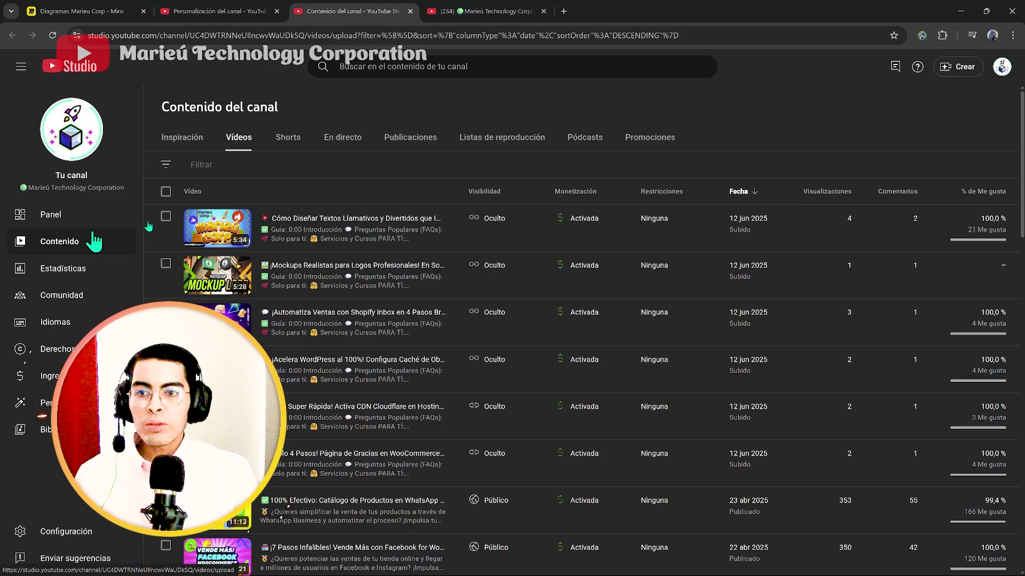
click(504, 138)
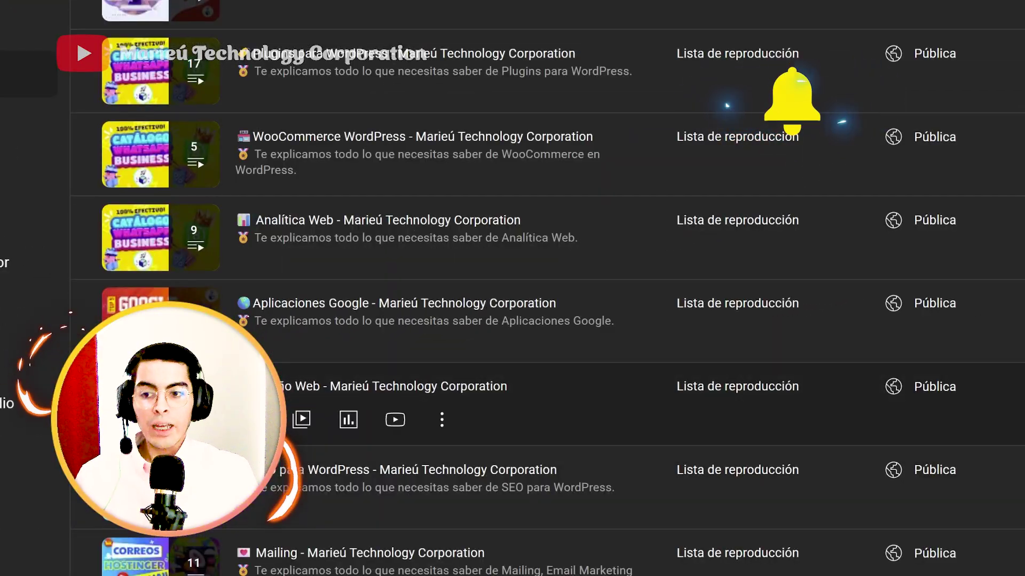
click(254, 420)
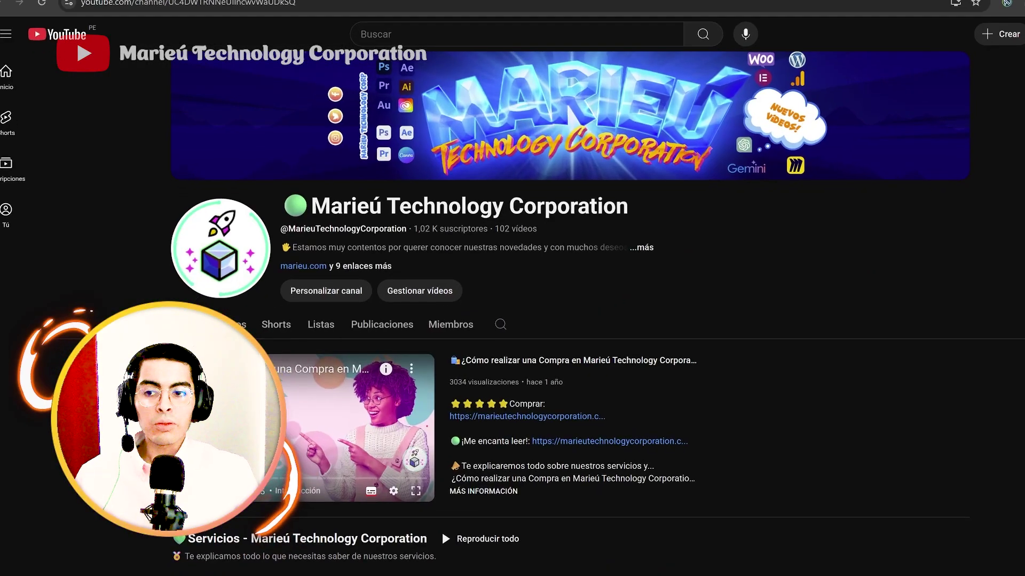
- Open the add-to-playlist options for the newest video on the public channel, and close them without changing the selection
click(224, 326)
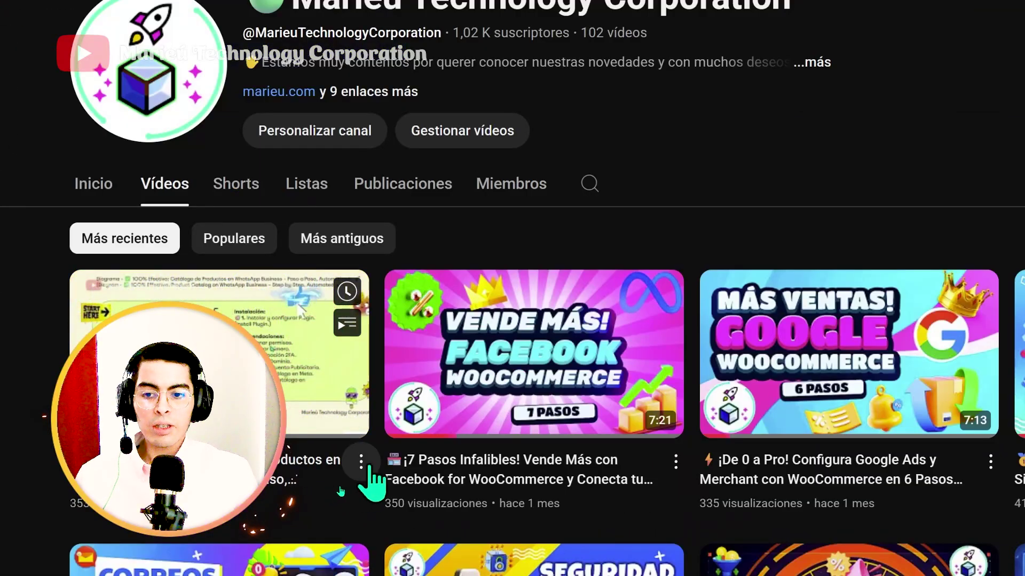
click(361, 462)
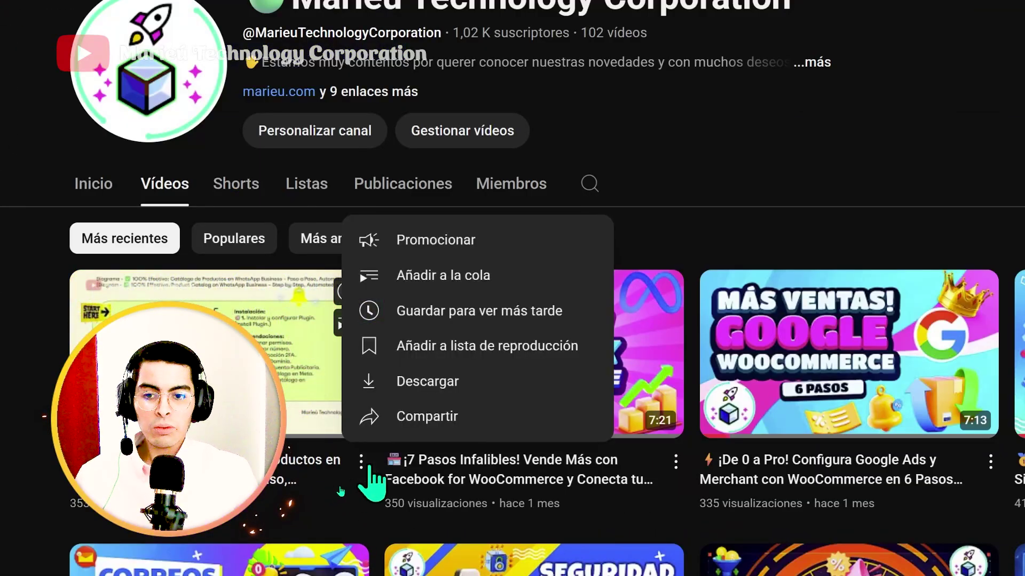
click(481, 350)
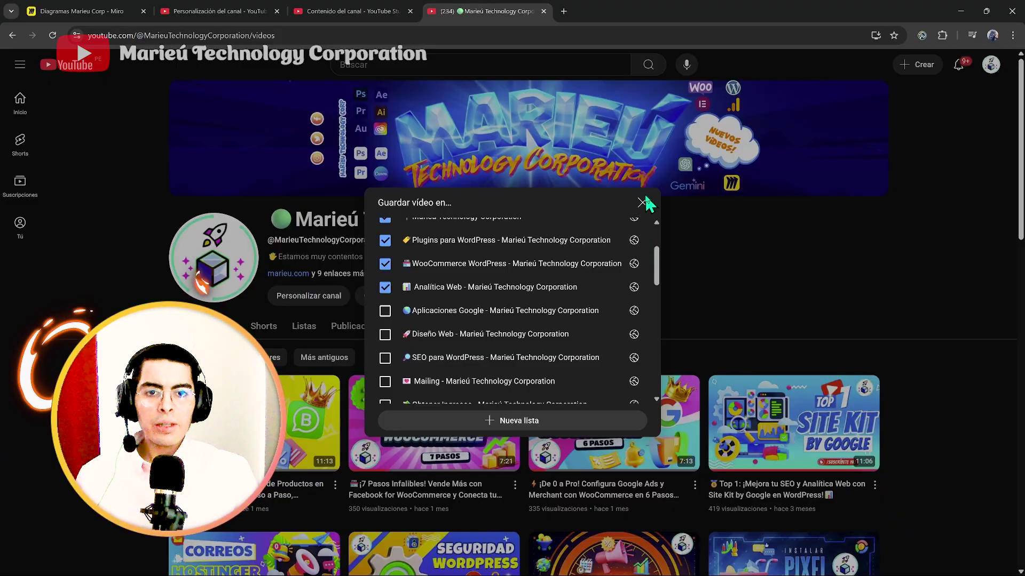
click(642, 203)
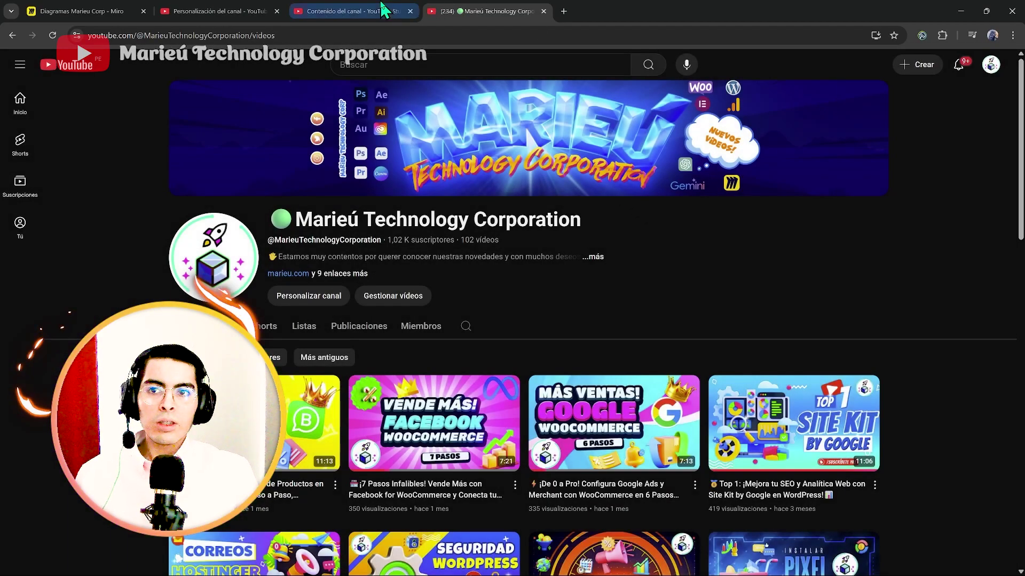
- Open the details of the Diseño Web playlist from the channel content and examine its title and description
click(352, 11)
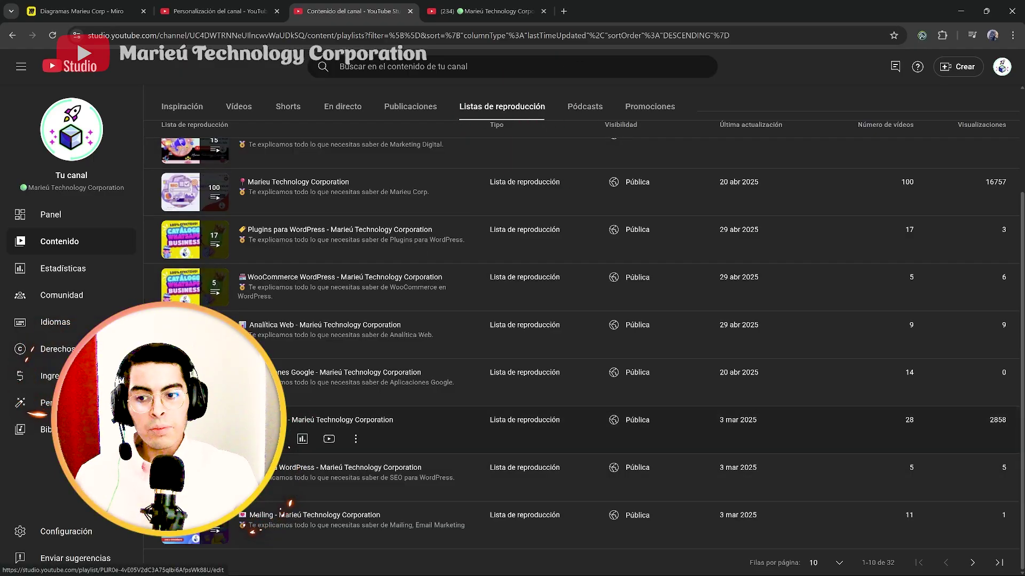
click(321, 420)
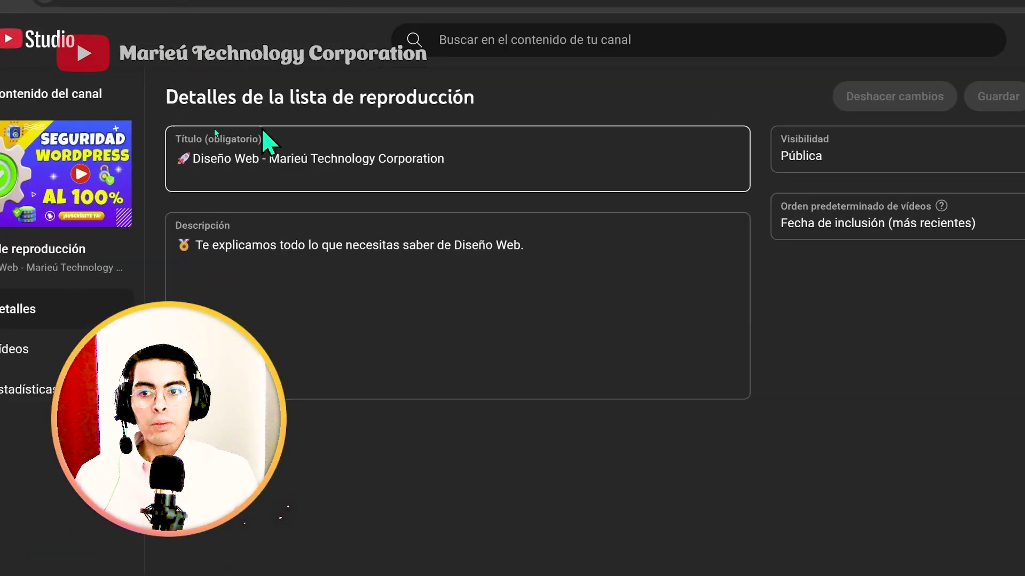
click(393, 255)
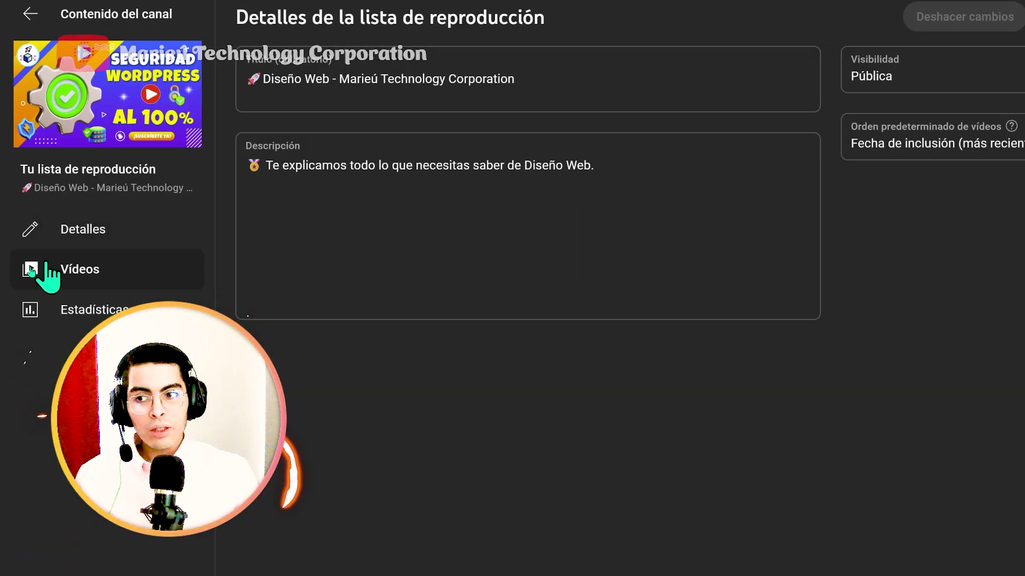
- Review the Diseño Web playlist's videos and the save-to-playlist choices for the Facebook for WooCommerce video on the public channel
click(30, 270)
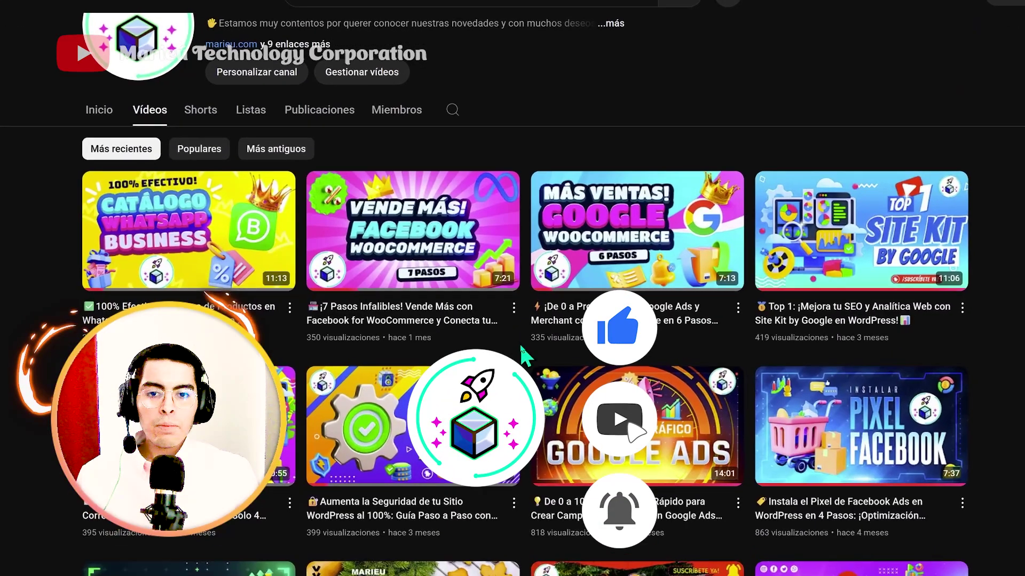
click(514, 308)
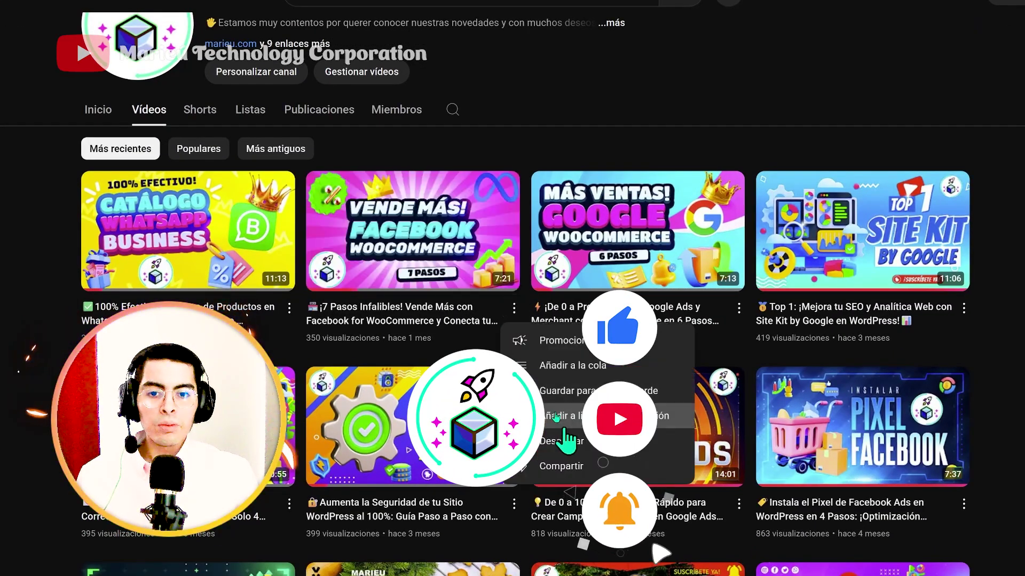
click(565, 416)
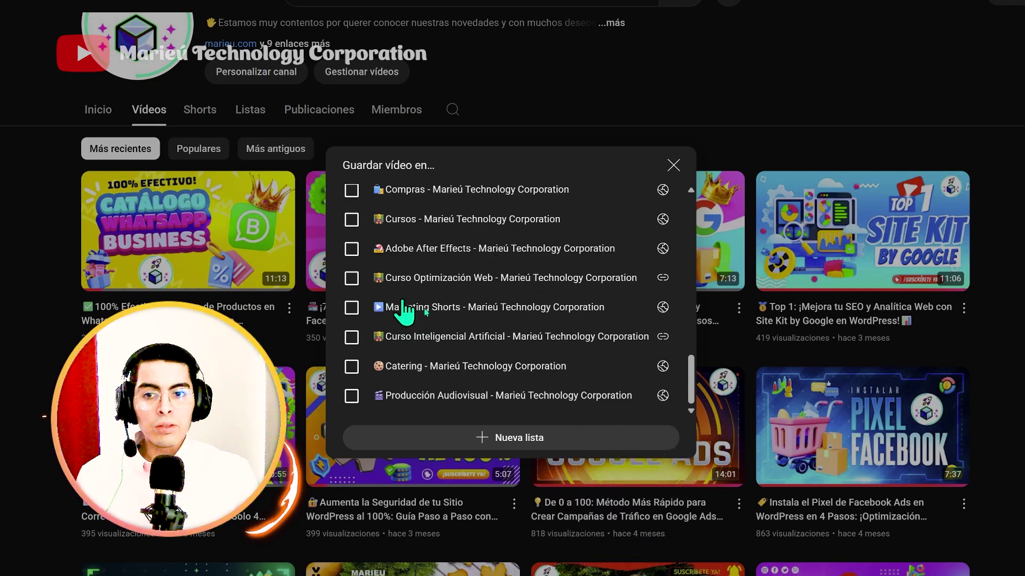
click(389, 114)
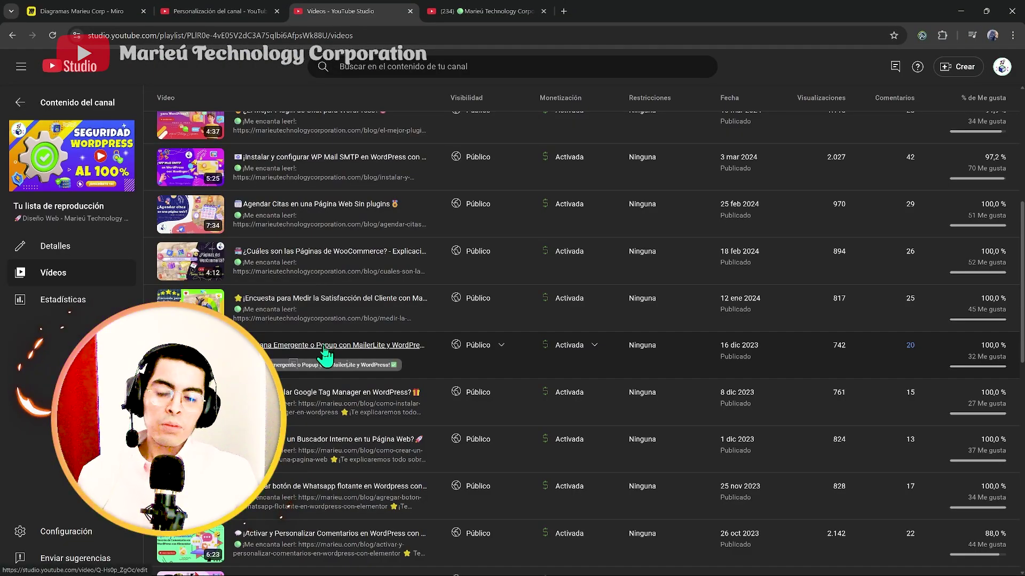
scroll(325, 353, up, 3)
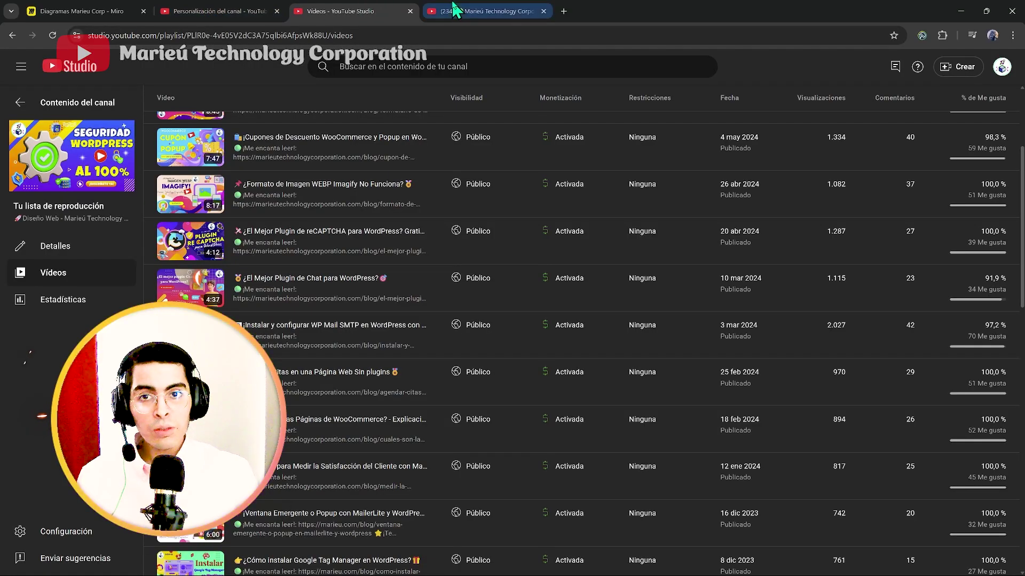
- Review the public channel's home page, from the playlist sections with their descriptions down to the featured channels at the end
click(454, 9)
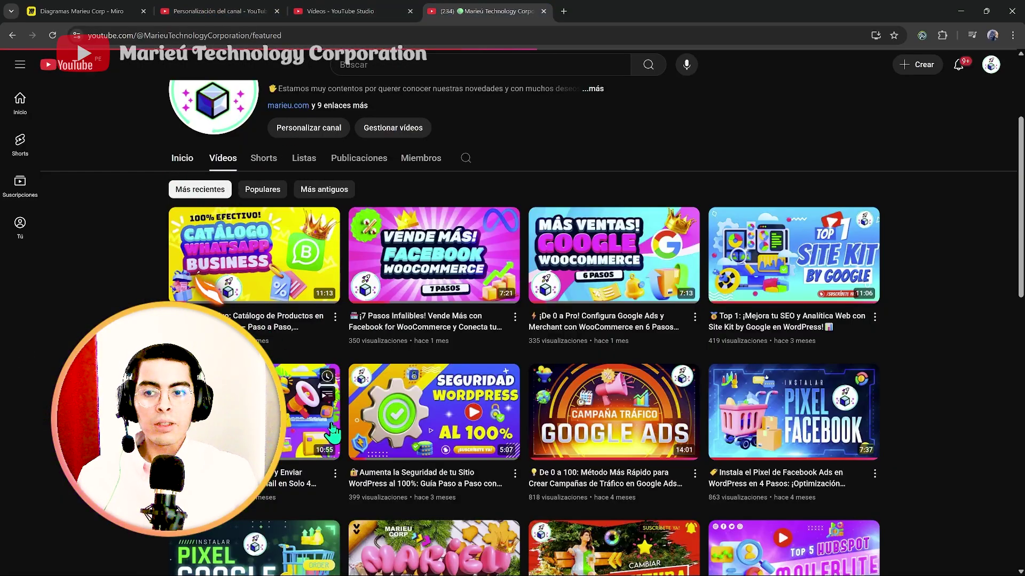
scroll(463, 386, down, 10)
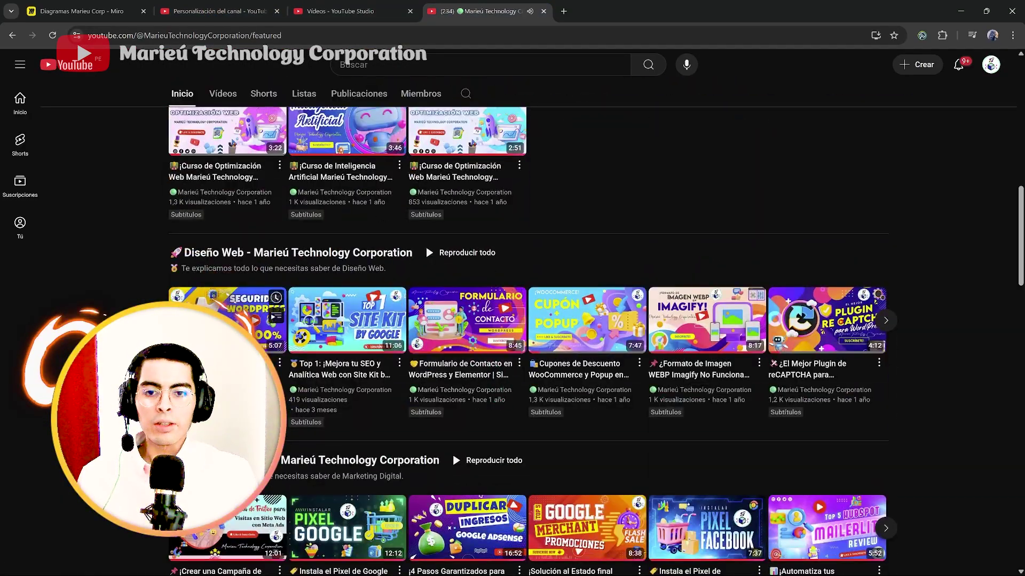
scroll(518, 395, down, 15)
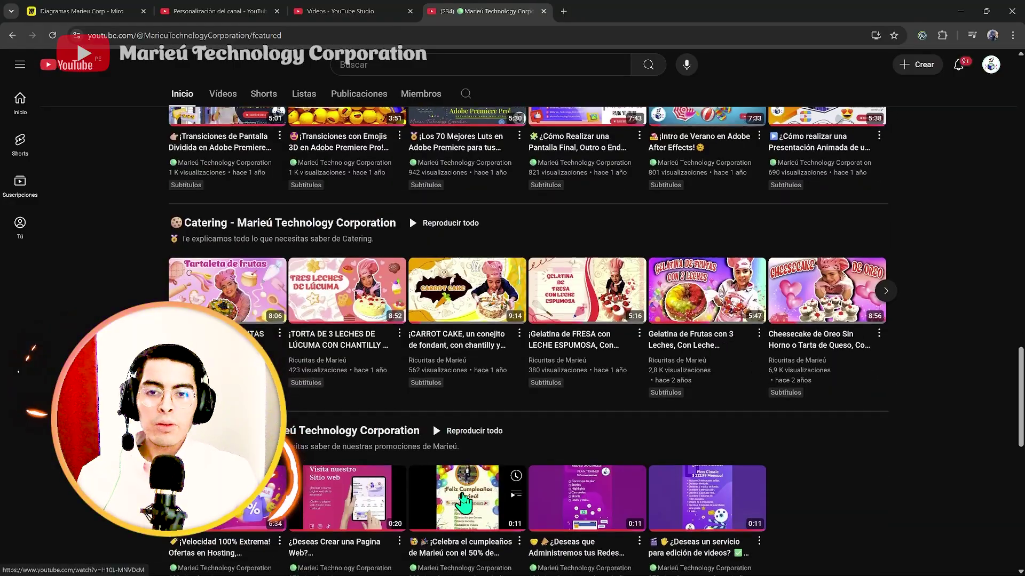
scroll(464, 473, down, 3)
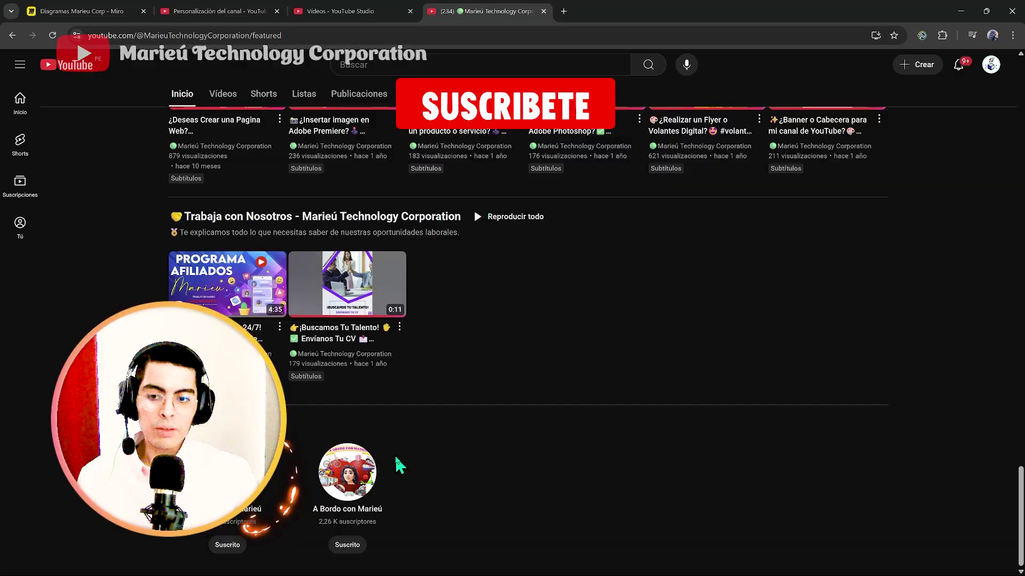
- Open the content of the Marcas Propias featured channels section in the home tab customization and examine its title and channels
key(ctrl+2)
scroll(565, 327, down, 1)
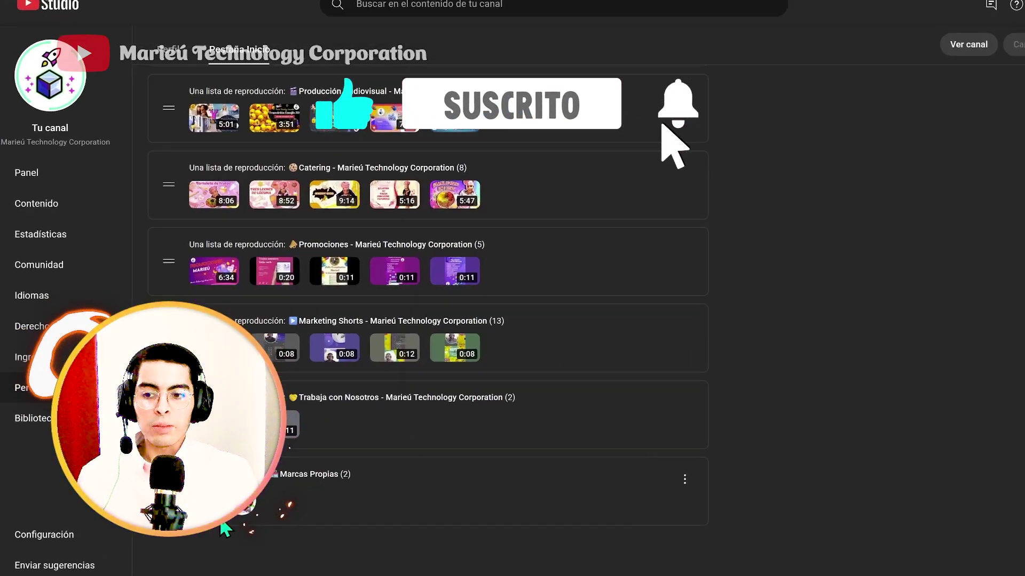
click(620, 480)
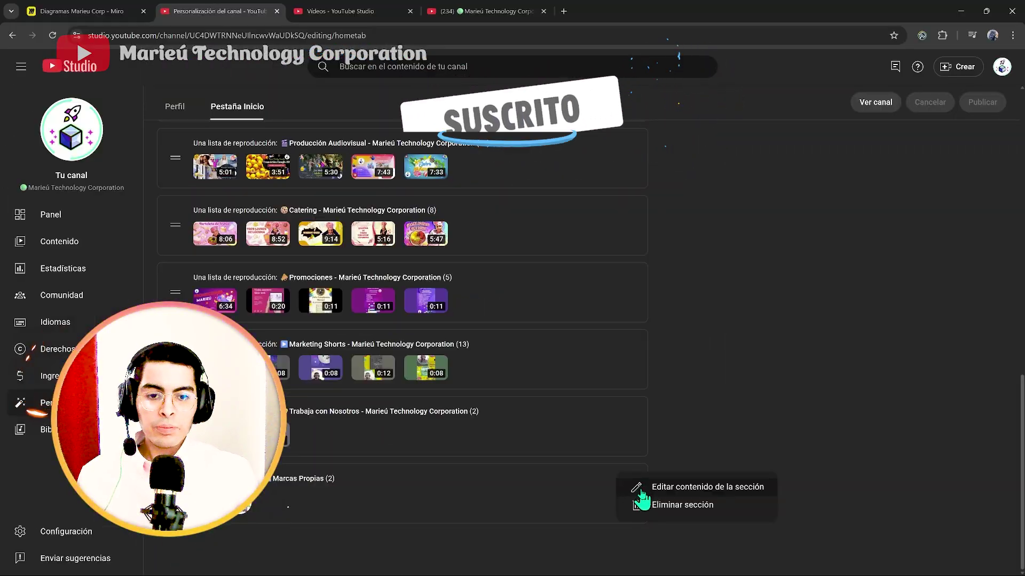
click(643, 485)
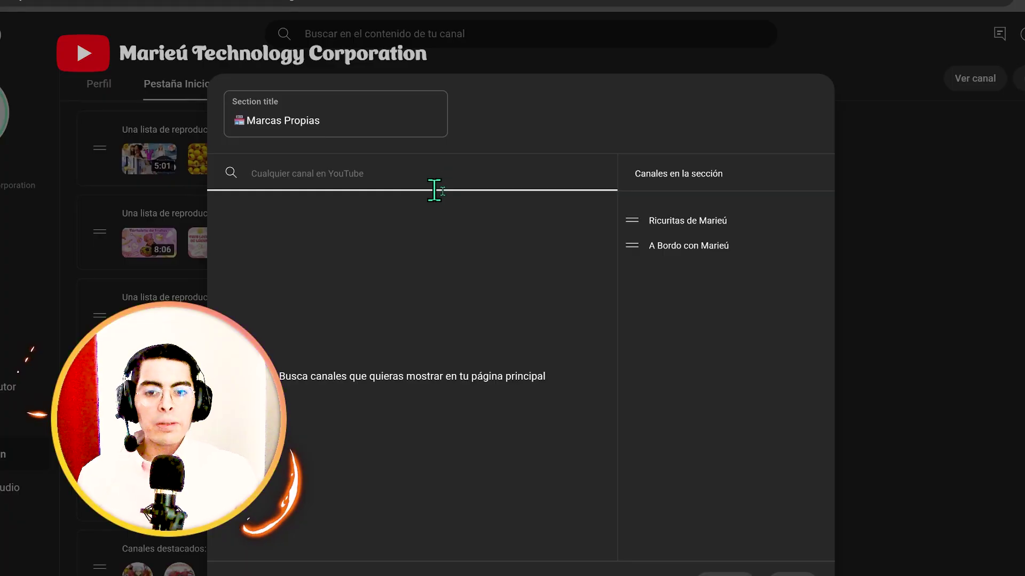
mouse_move(809, 245)
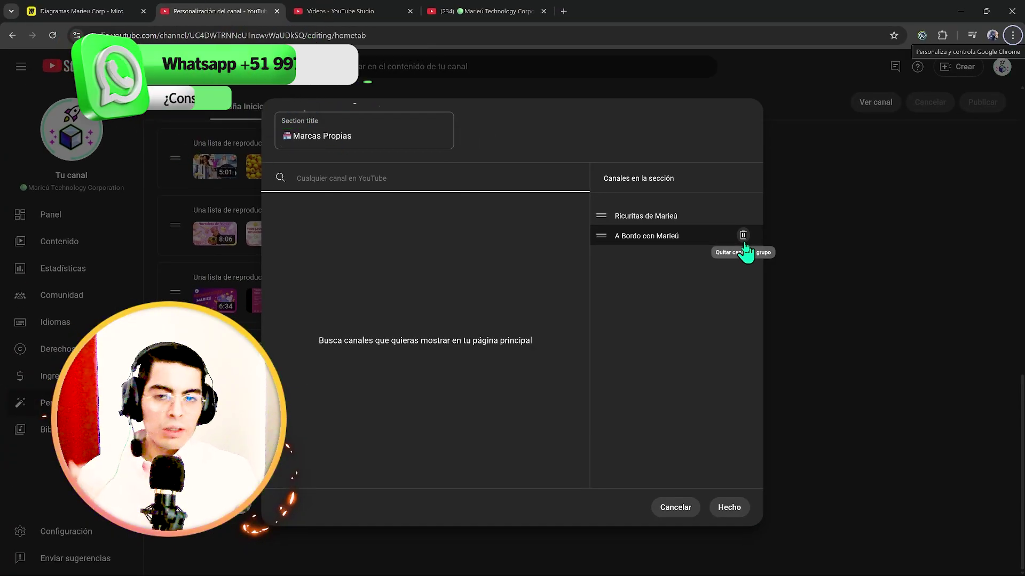